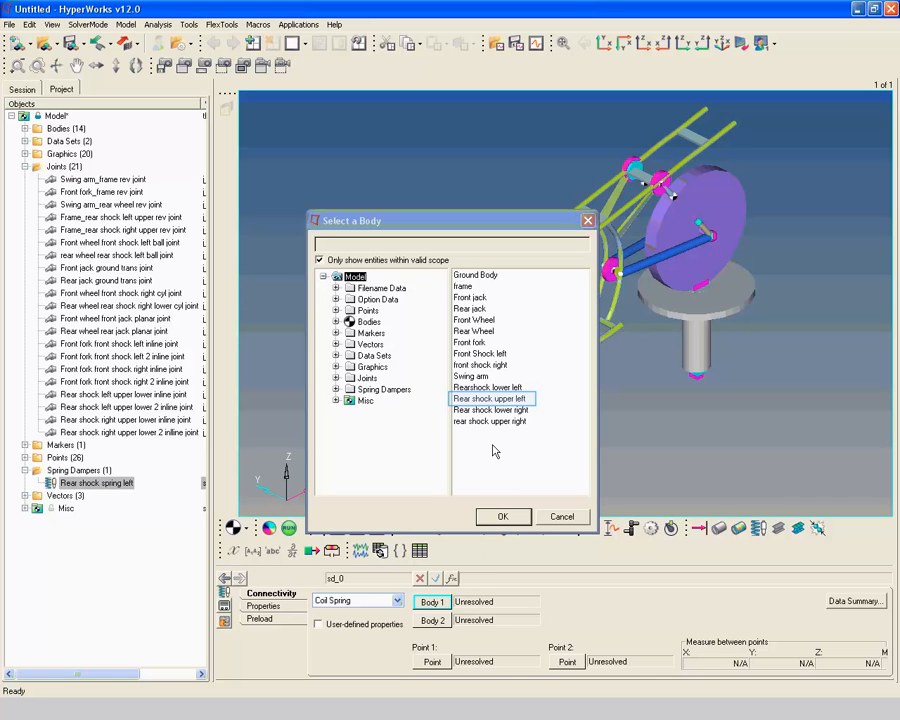
Connect the left rear shock coil spring between the bodies Rear shock upper left (Body 1) and Rearshock lower left (Body 2)
click(496, 400)
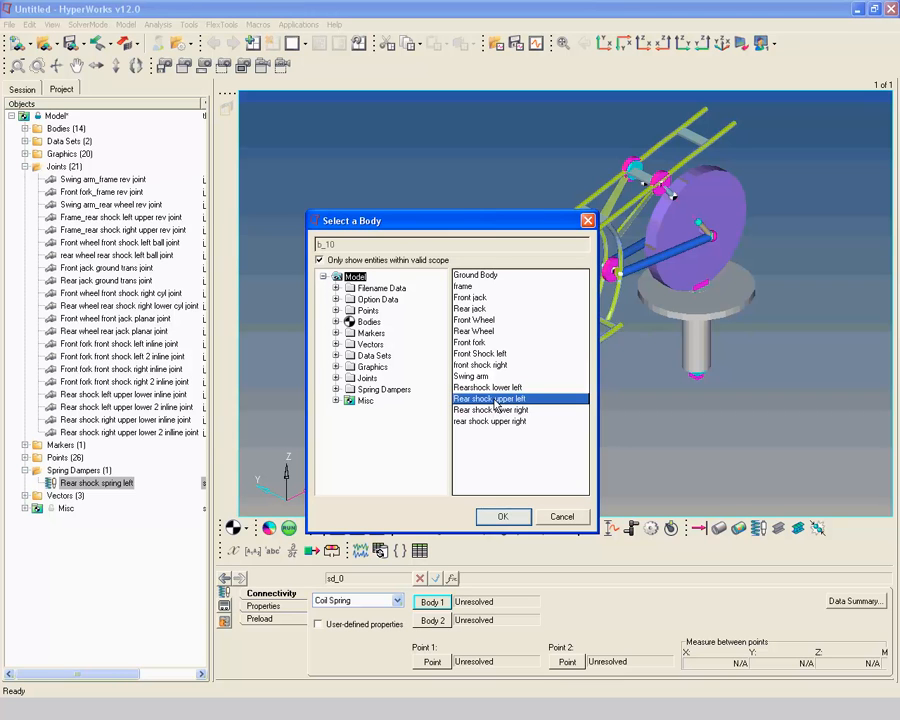
click(507, 517)
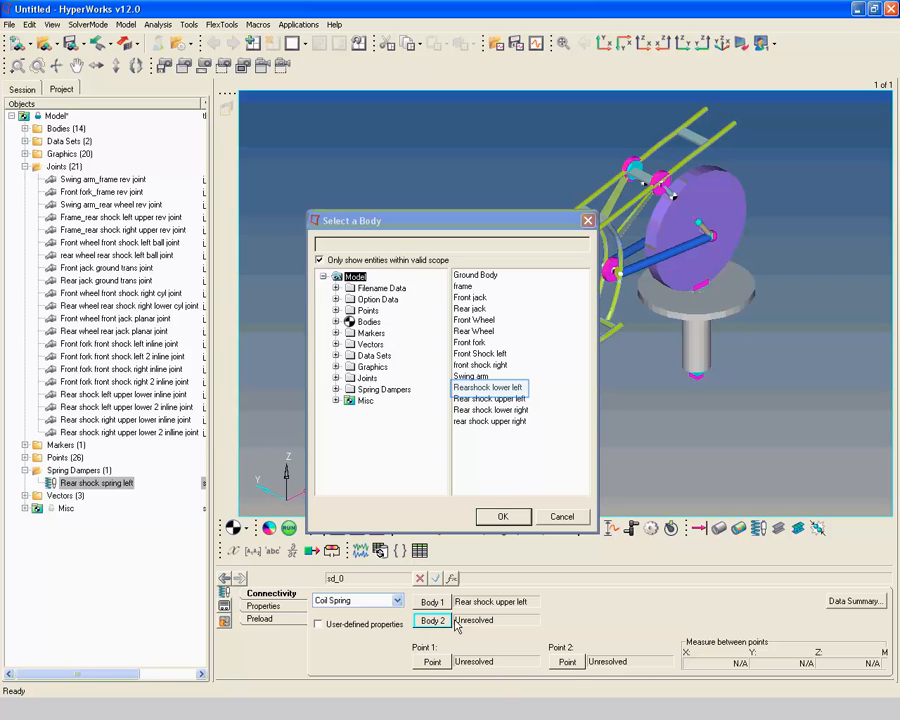
click(490, 387)
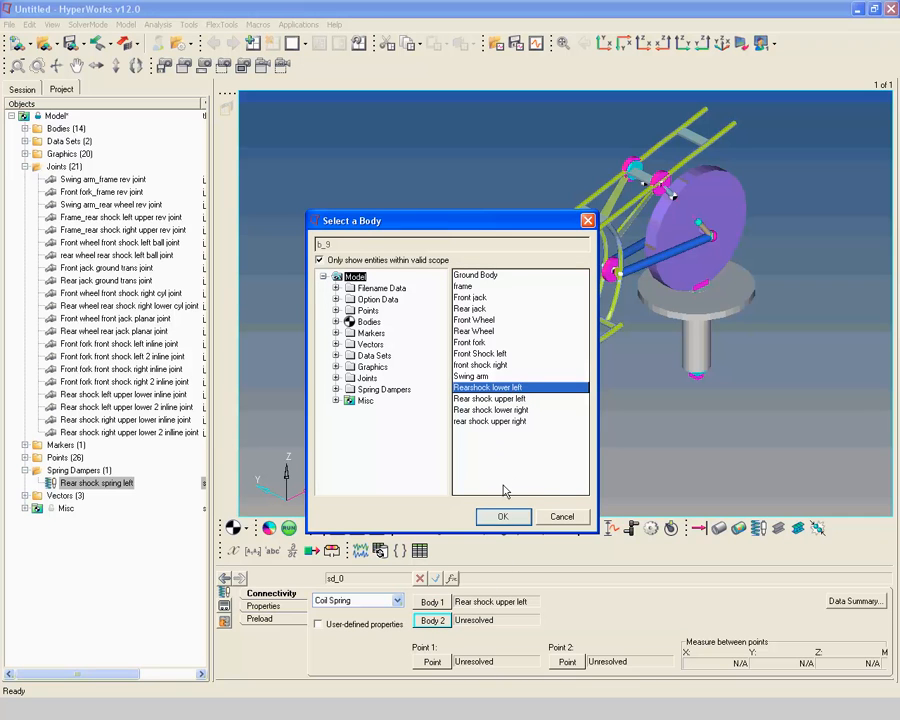
click(502, 516)
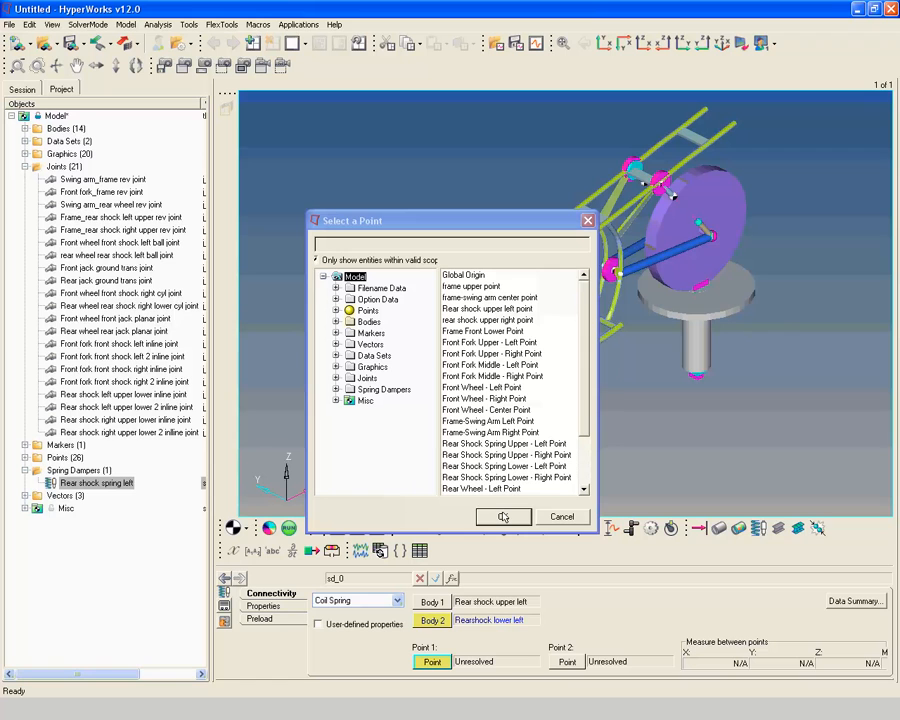
Set the left spring's Point 1 to Rear Shock Spring Upper - Left Point and Point 2 to Rear Shock Spring Lower - Left Point
click(434, 662)
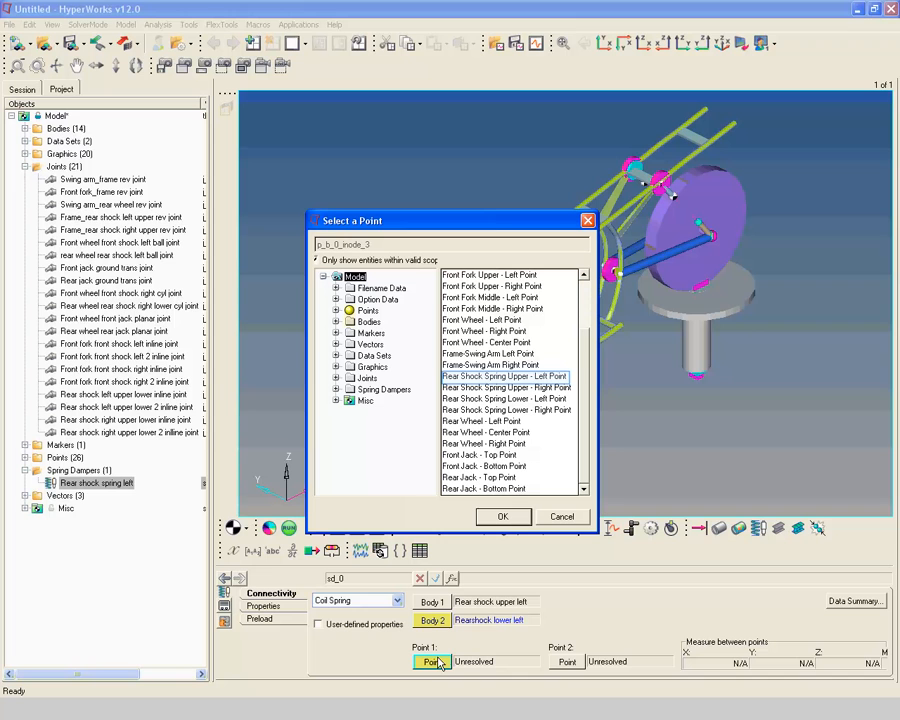
click(509, 377)
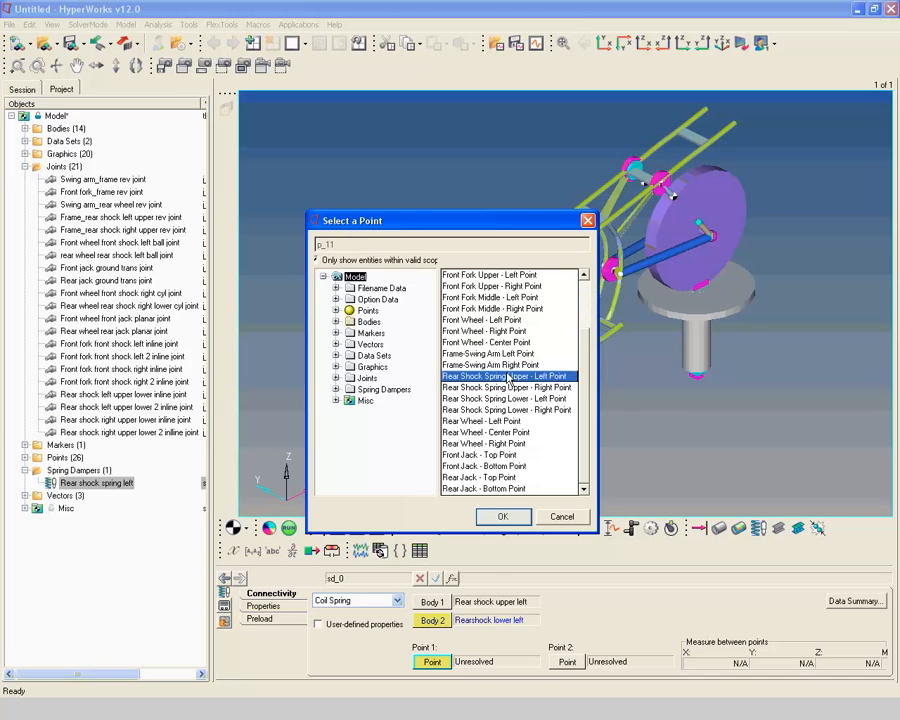
click(503, 517)
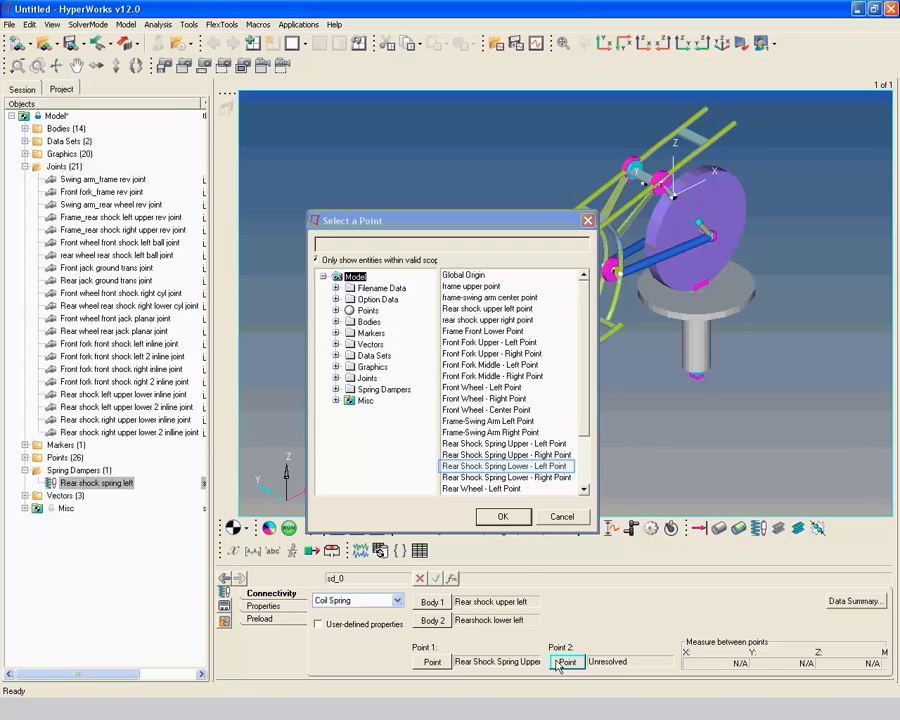
click(523, 467)
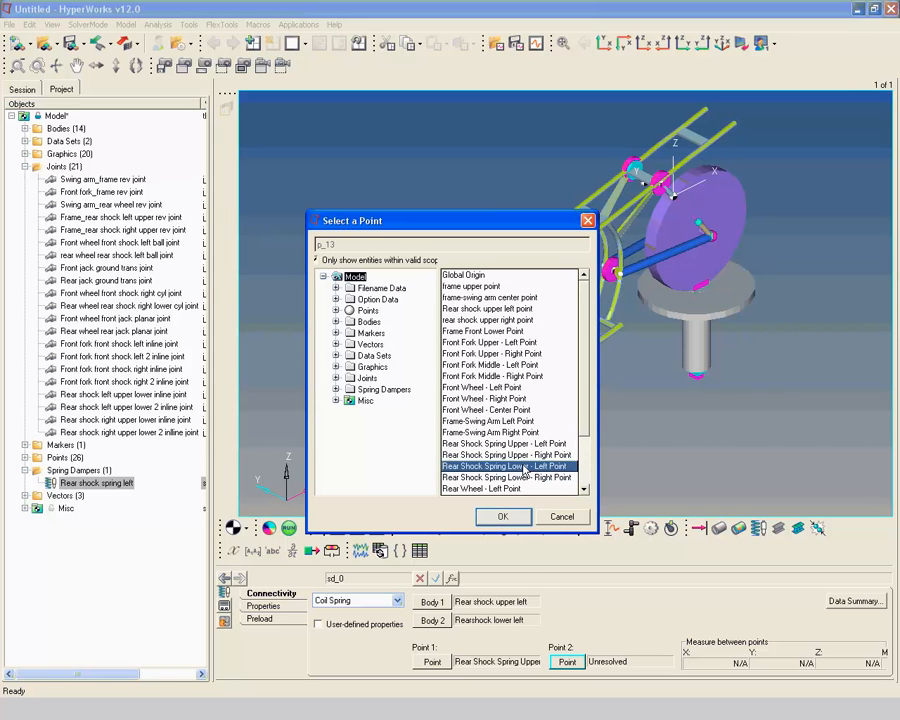
click(503, 516)
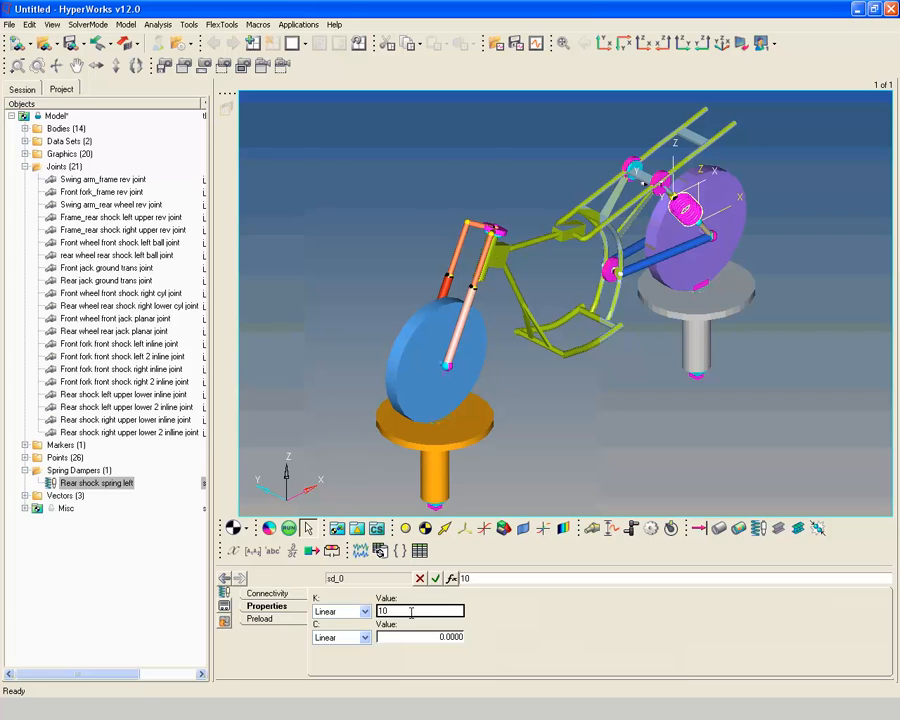
Set the left rear spring damper's linear stiffness K to 10 and linear damping C to 0.05
key(Tab)
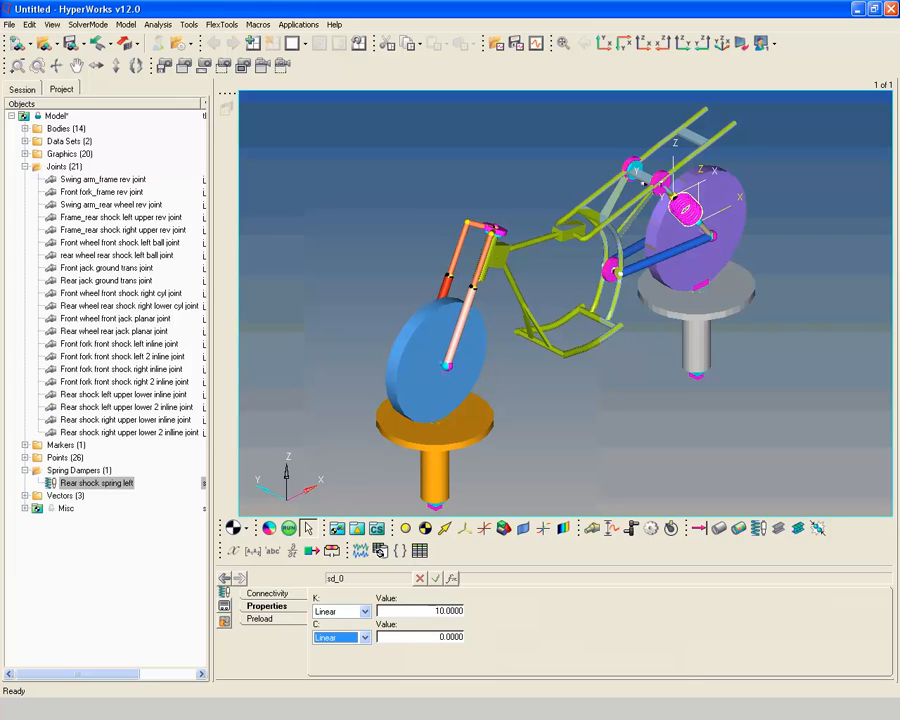
key(Tab)
text(0.05)
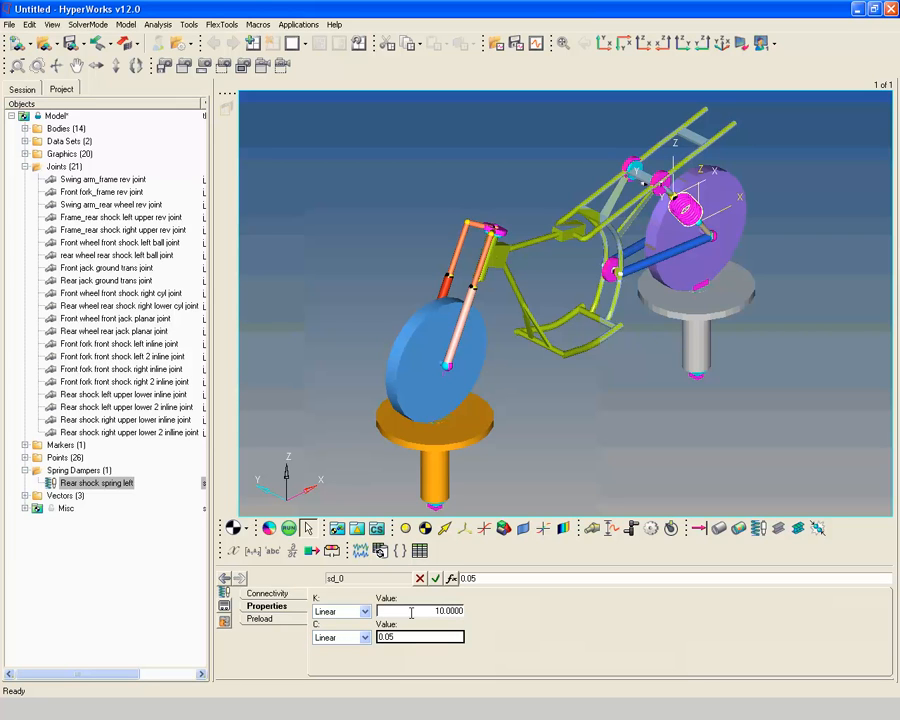
key(Tab)
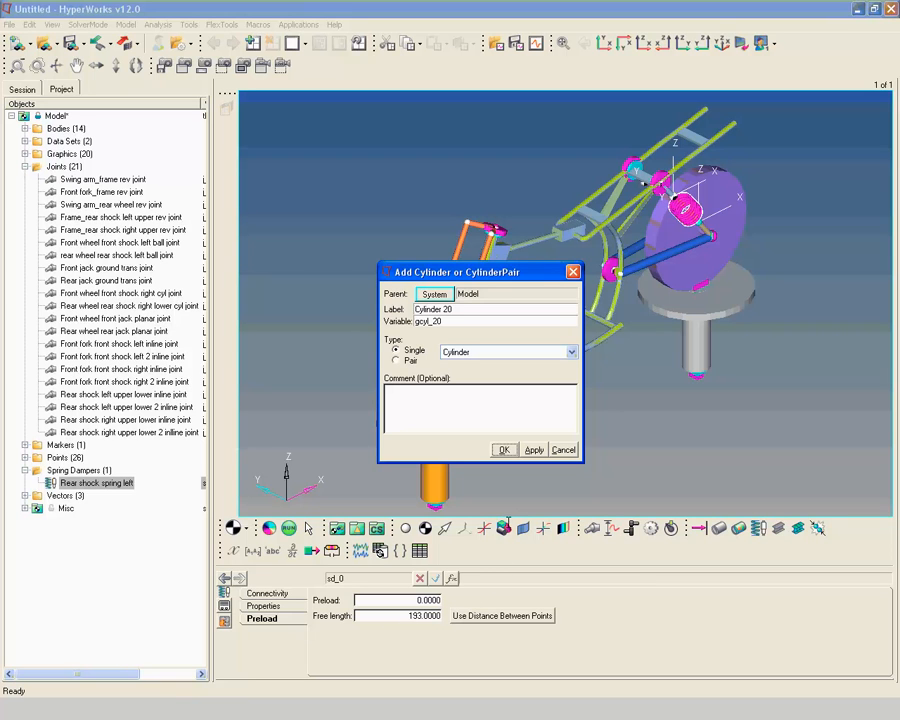
Add a single Spring-type graphic labelled "Rear left shock spring graphic" to the model
triple_click(492, 312)
text(Rear left shock spring graphic)
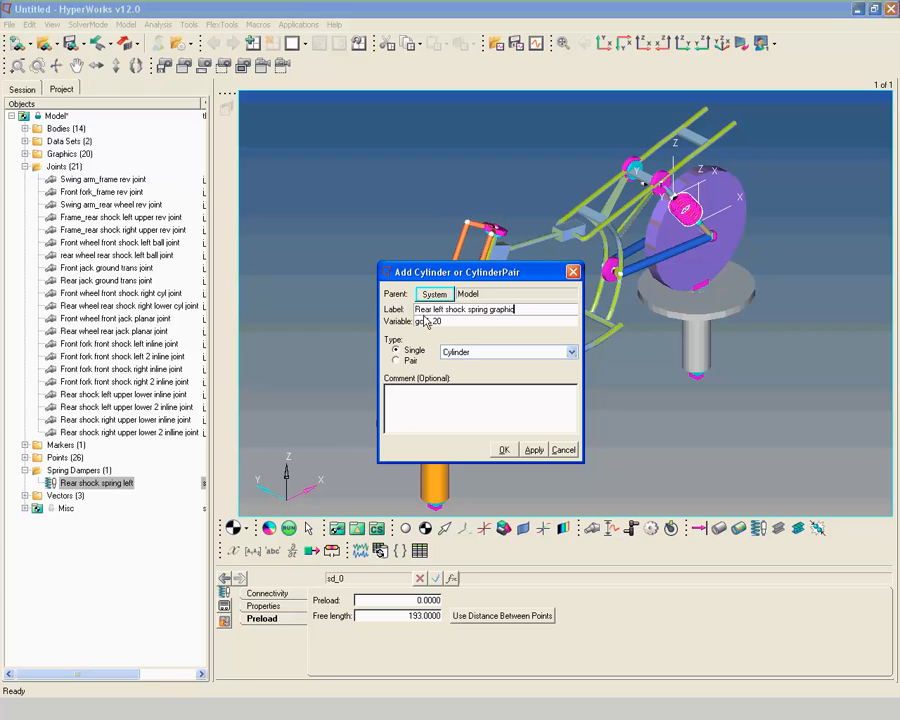
key(Tab)
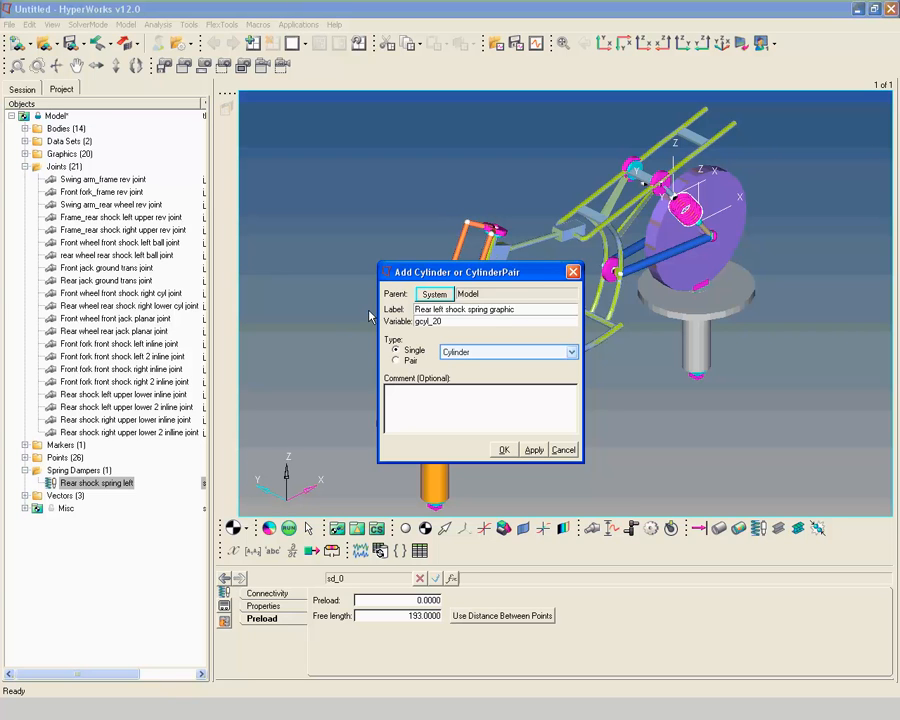
click(486, 353)
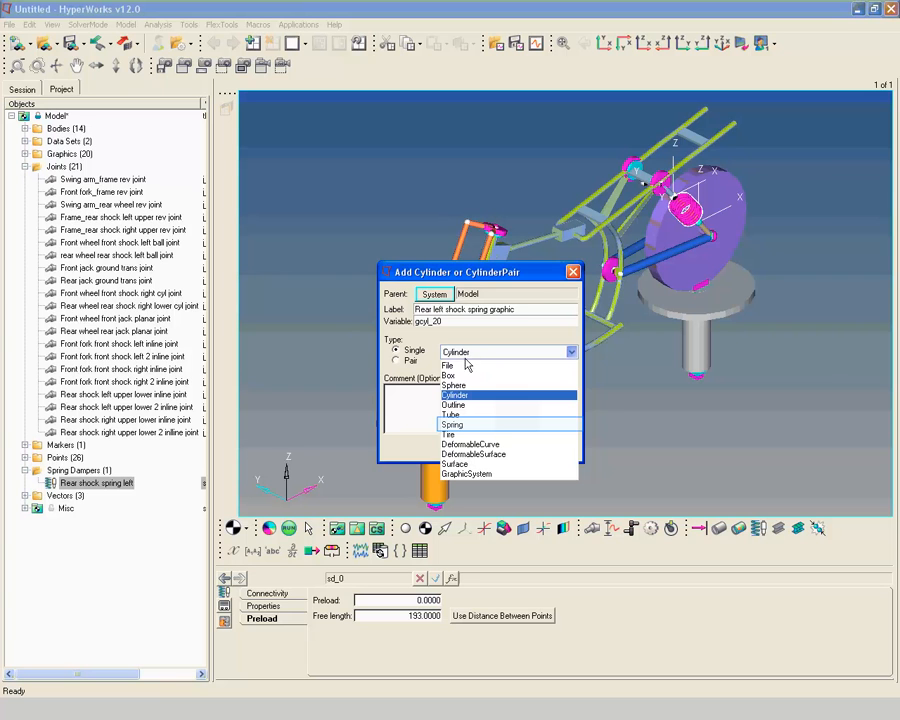
click(453, 424)
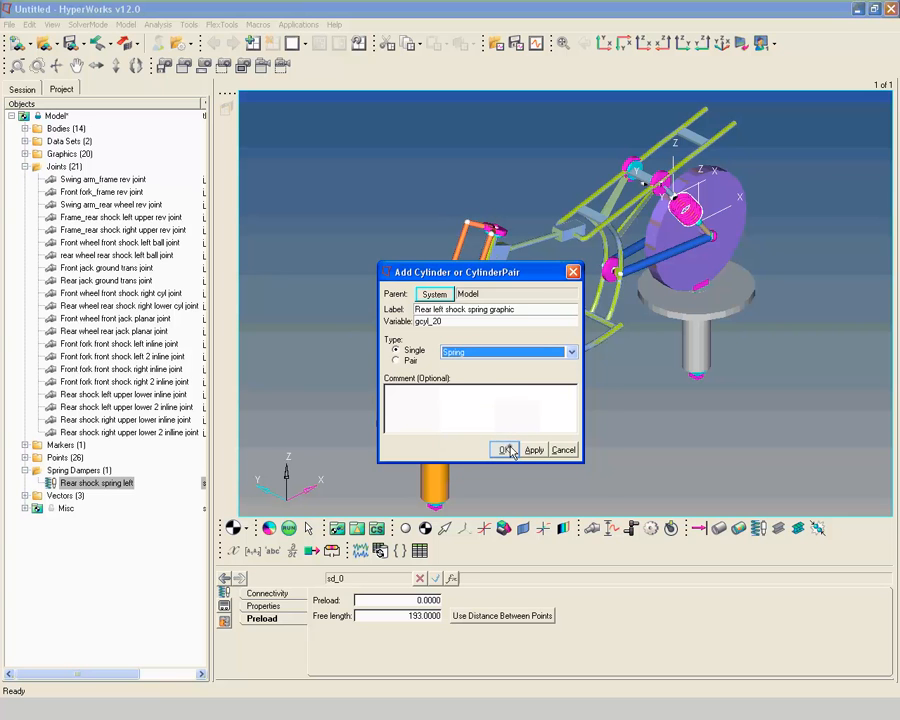
click(505, 449)
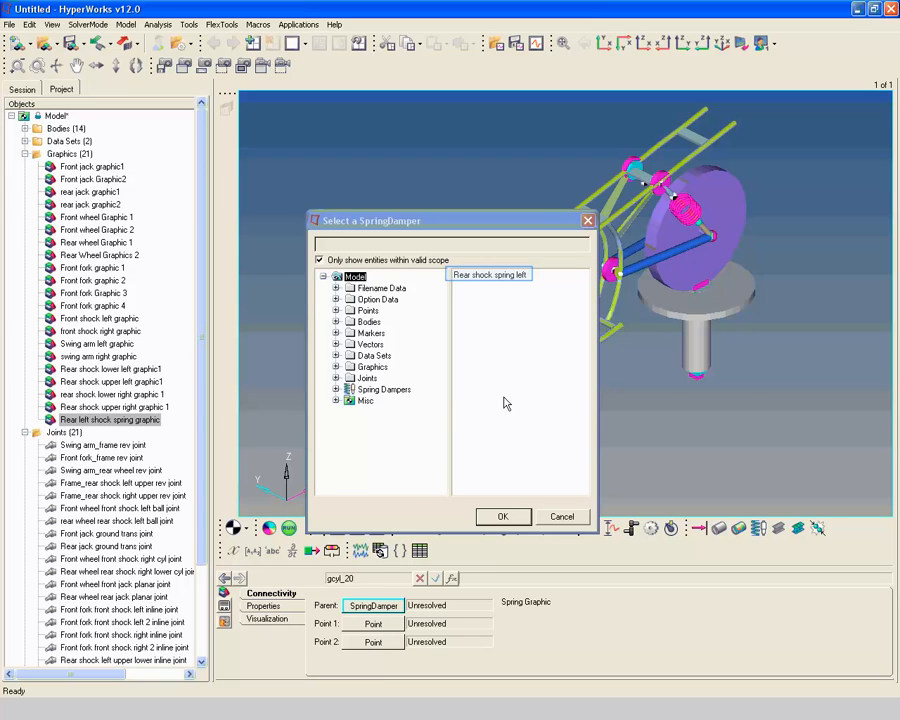
Parent the spring graphic to Rear shock spring left, running from Rear Shock Spring Upper - Left Point to Rear Shock Spring Lower - Left Point
click(511, 277)
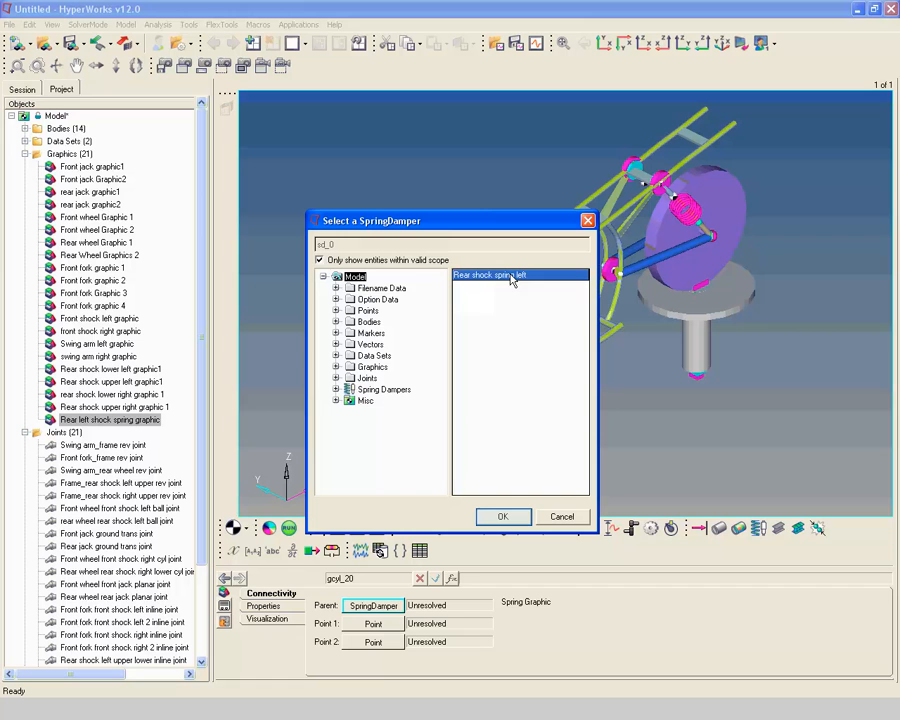
click(502, 516)
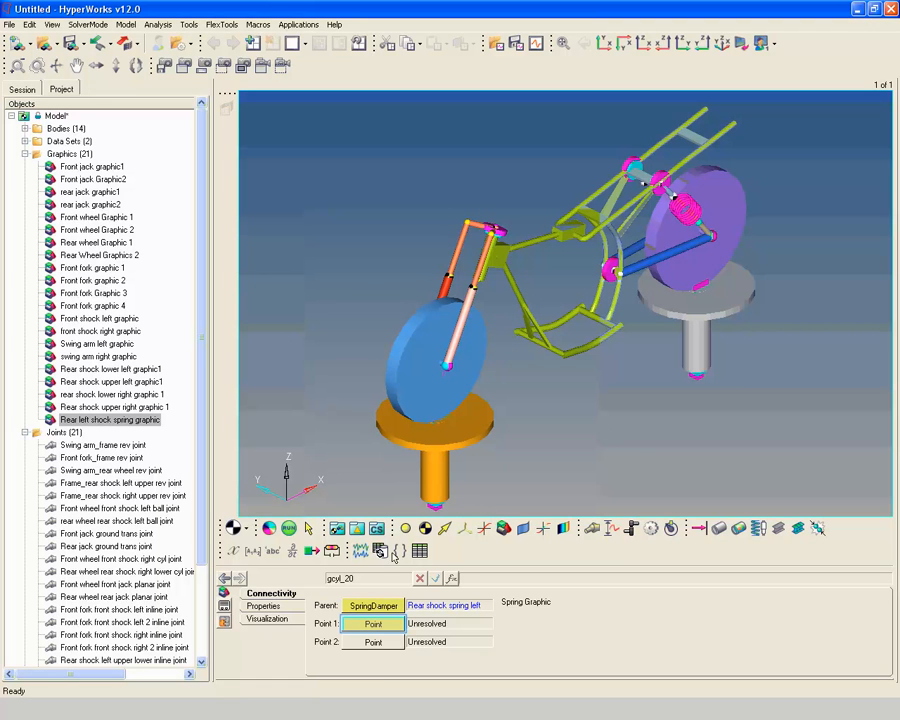
click(374, 625)
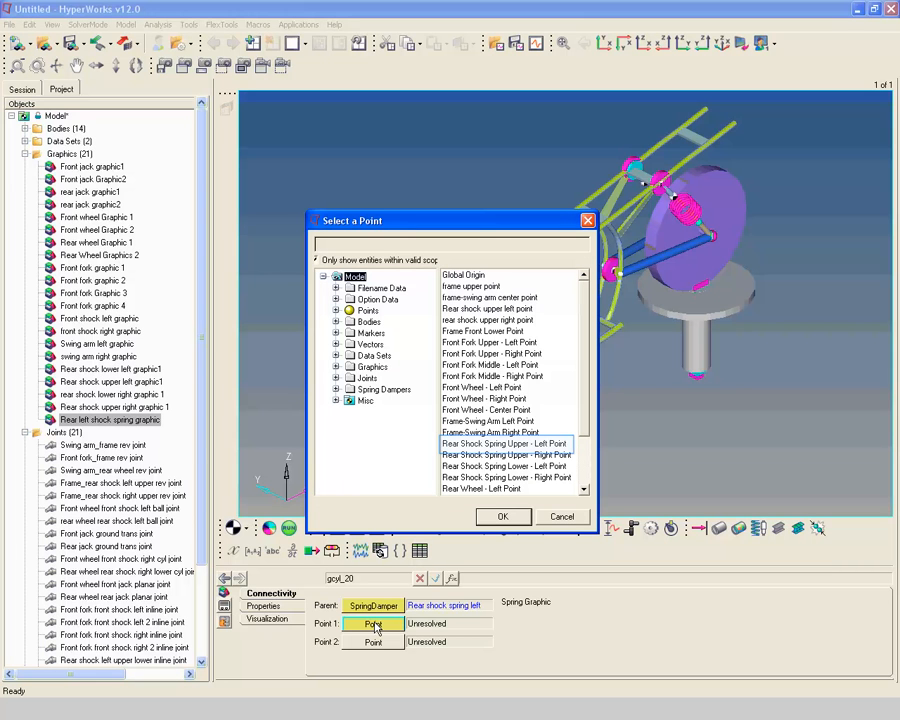
click(511, 444)
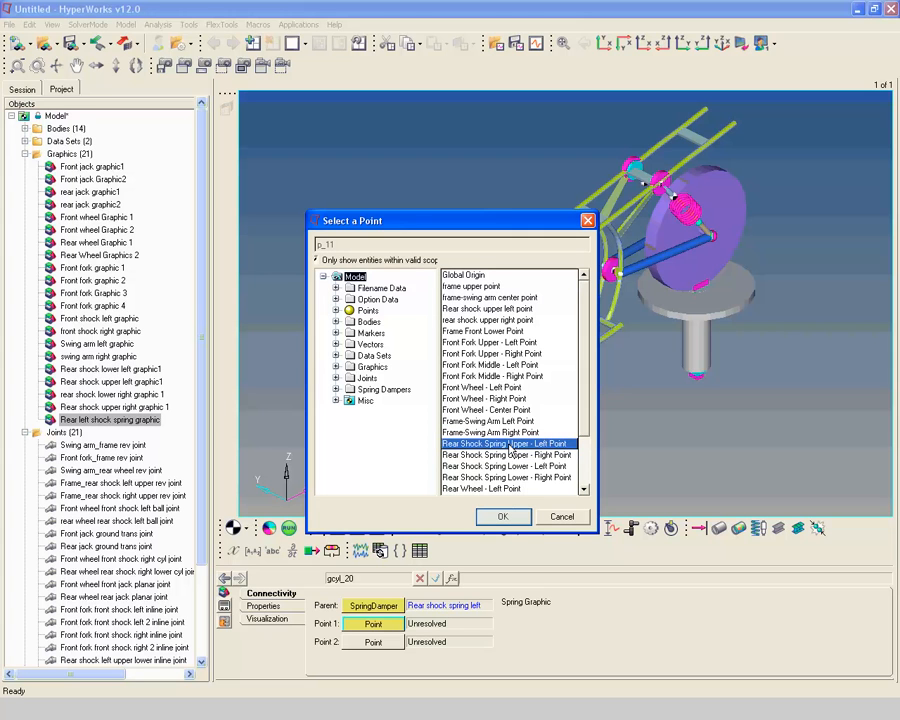
click(504, 516)
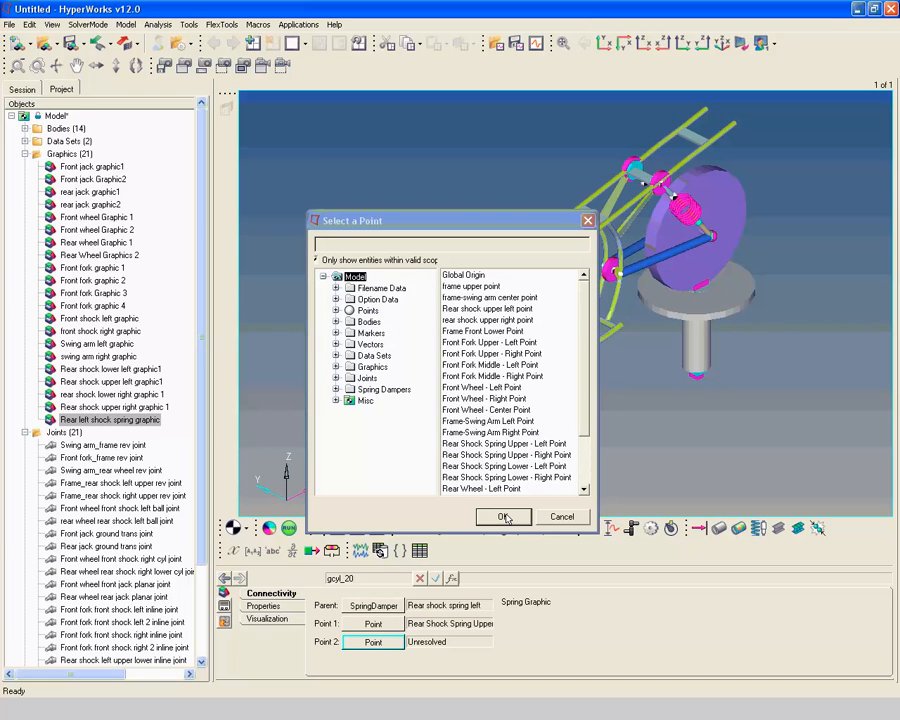
click(373, 643)
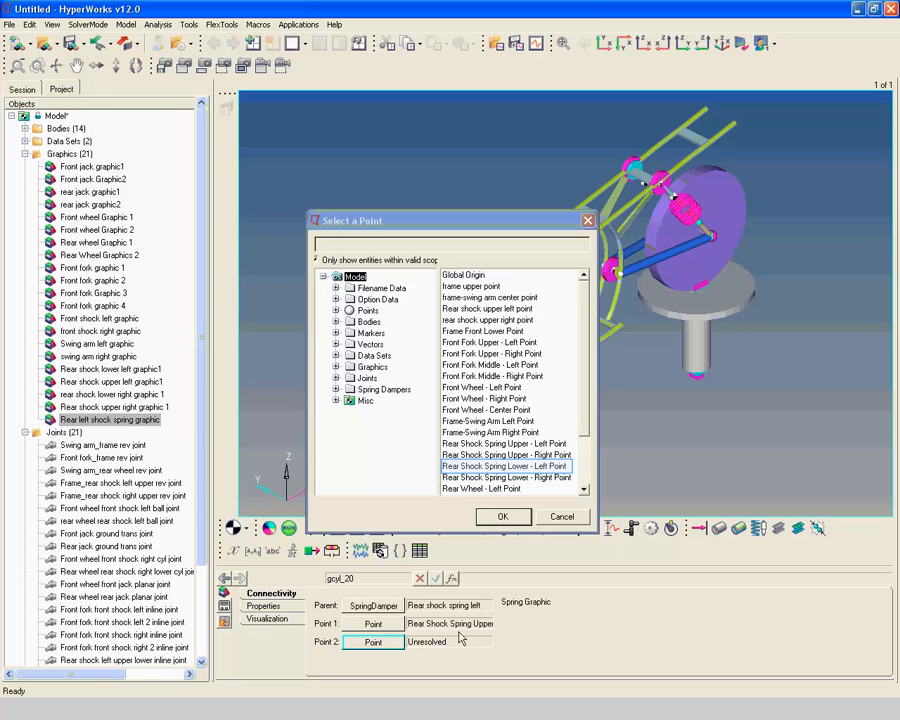
click(553, 467)
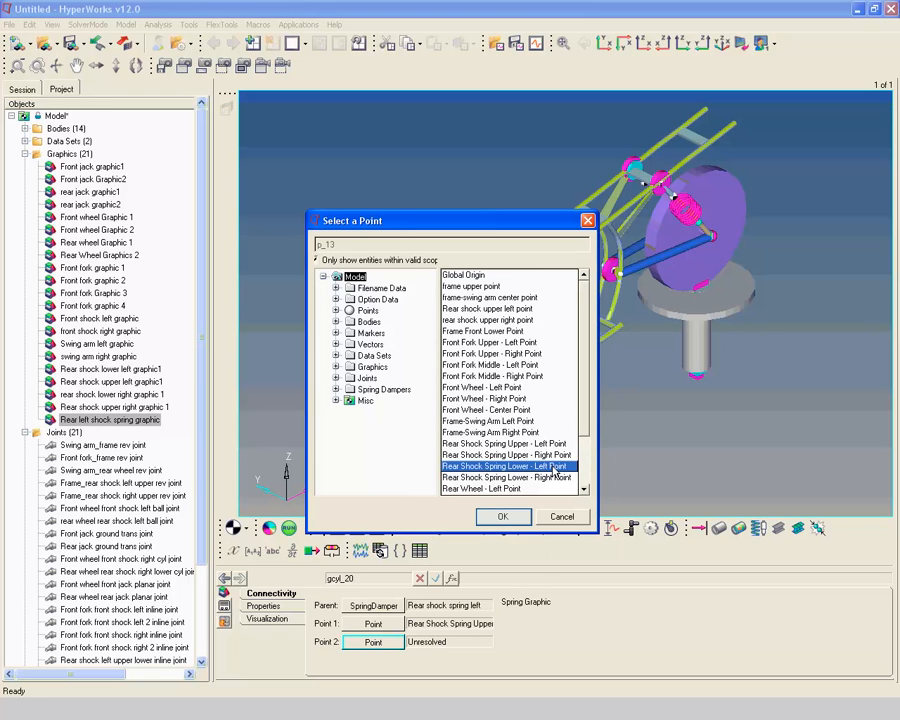
click(500, 516)
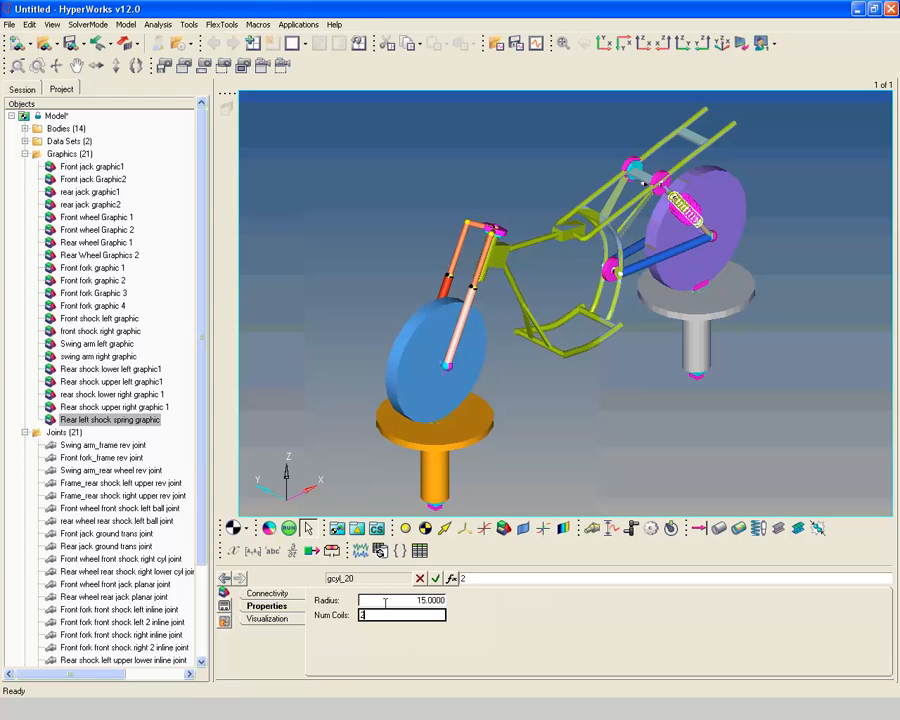
Set the left shock spring graphic's radius to 15 and its number of coils to 20
text(0)
key(Return)
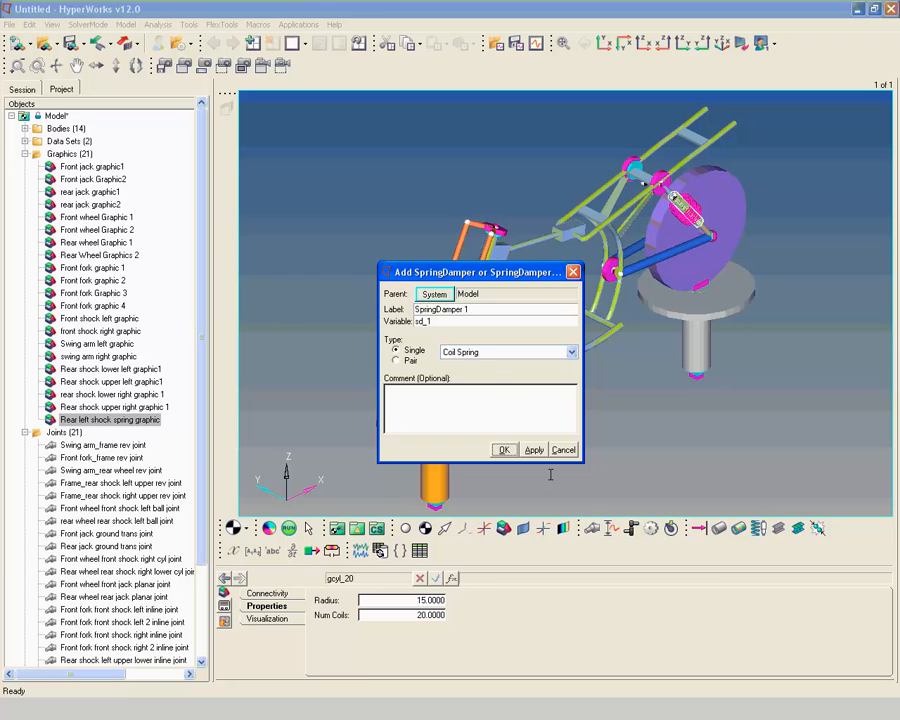
Add a single coil spring damper labelled "Rear shock spring right" to the model
drag(484, 310, 375, 316)
text(Rear shock spring right)
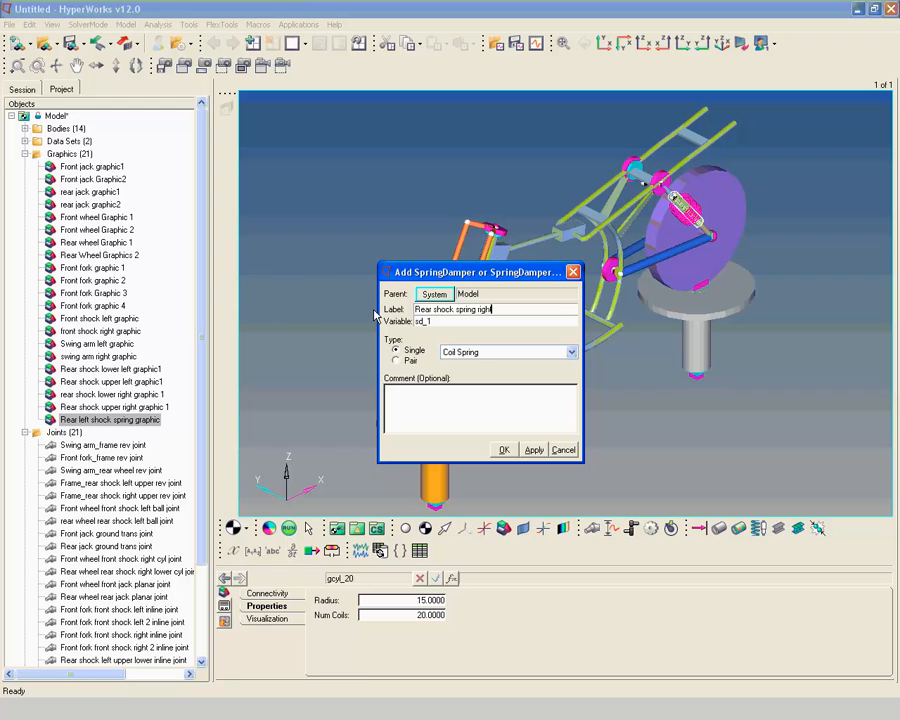
key(Return)
click(506, 450)
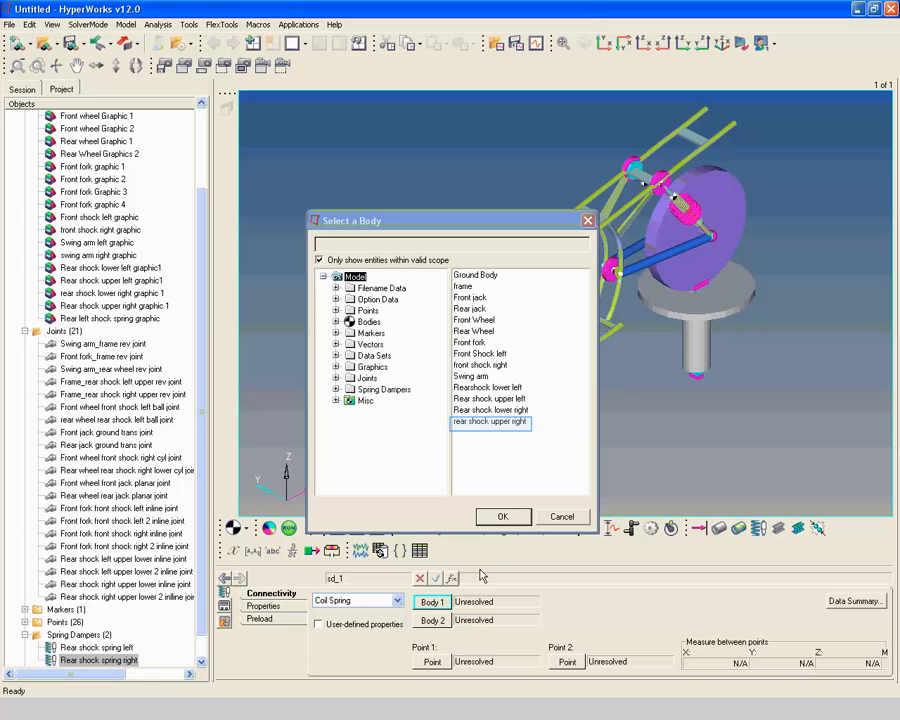
Connect the right rear spring damper between the bodies rear shock upper right (Body 1) and Rear shock lower right (Body 2)
click(509, 423)
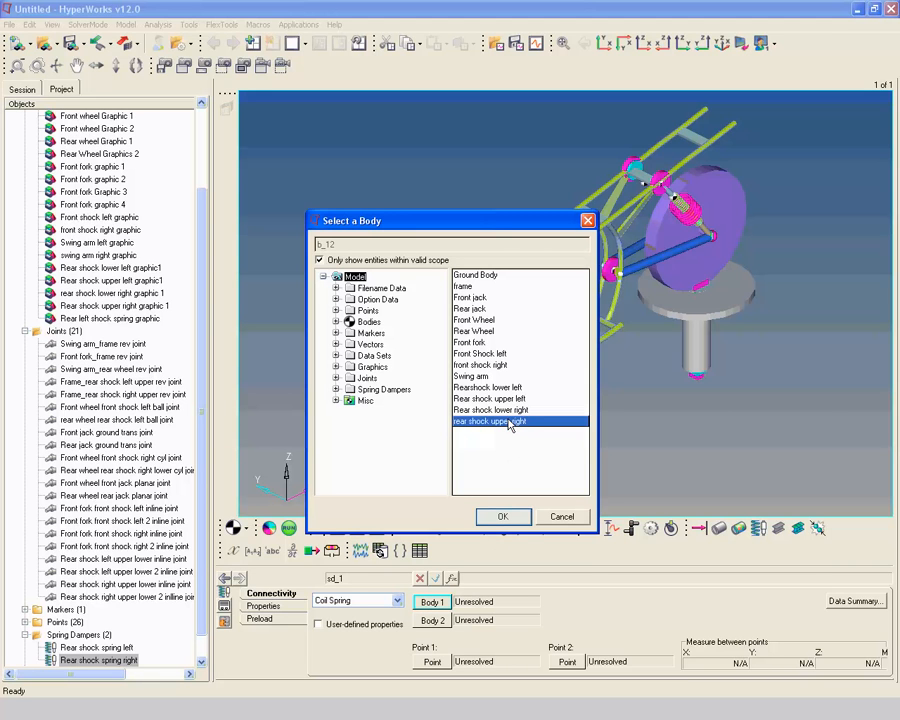
click(505, 517)
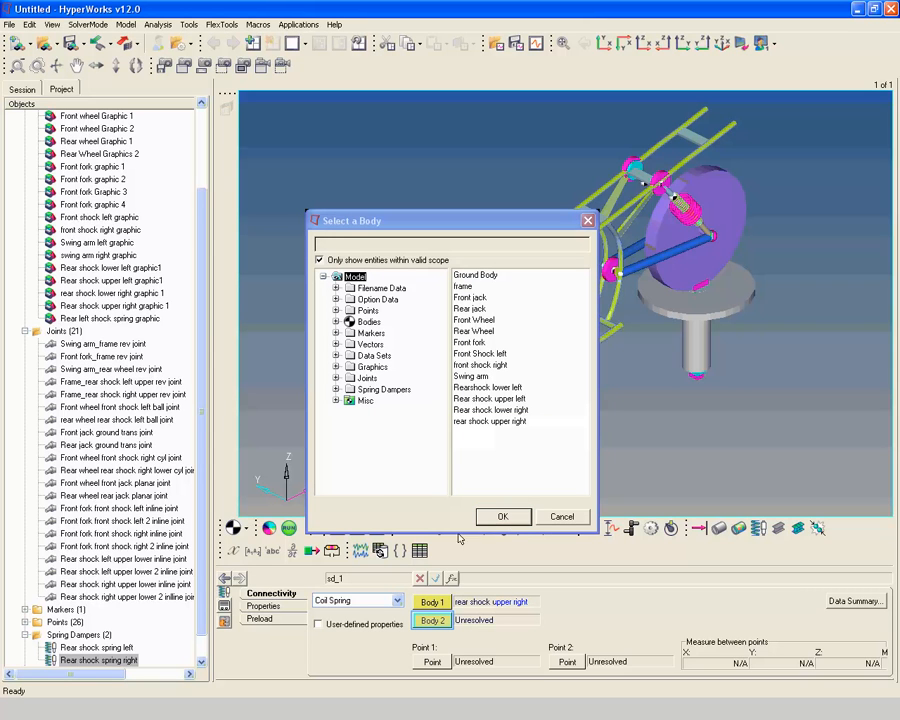
click(432, 621)
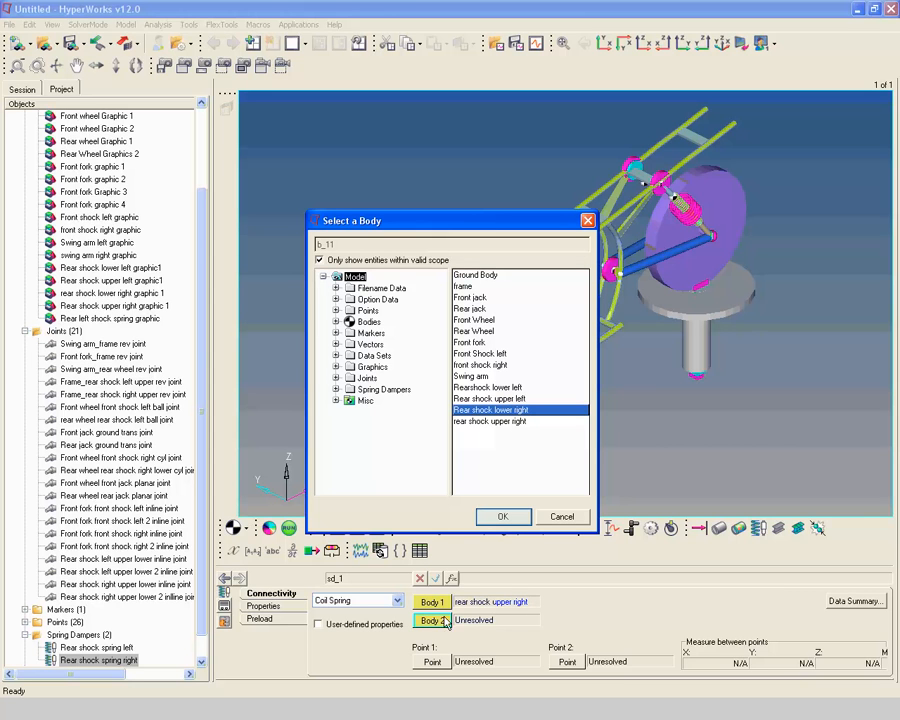
click(505, 517)
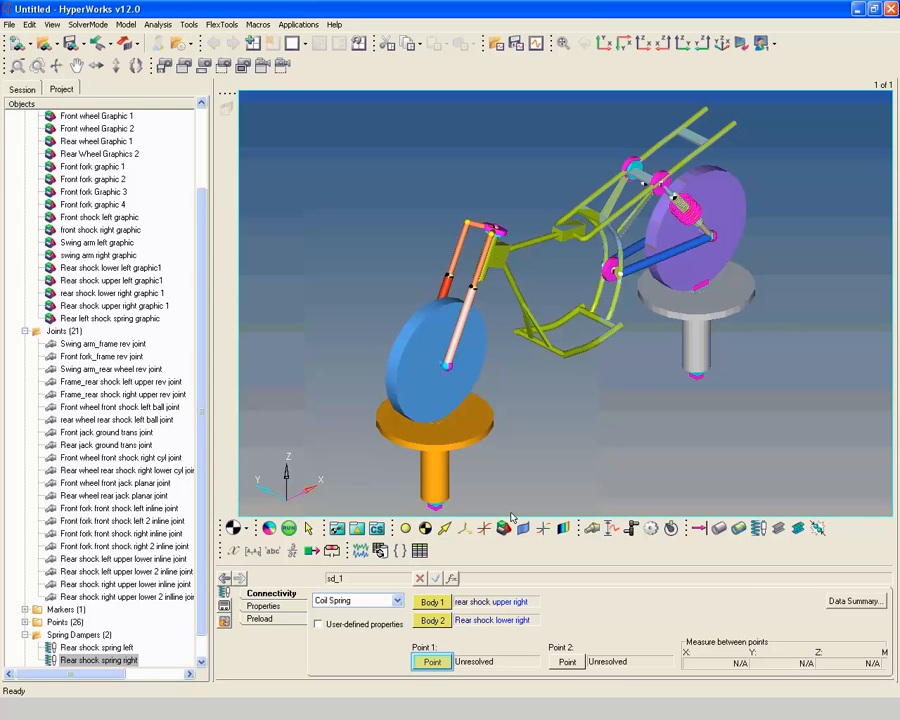
Set the right rear spring damper's Point 1 to Rear Shock Spring Upper - Right Point
click(431, 662)
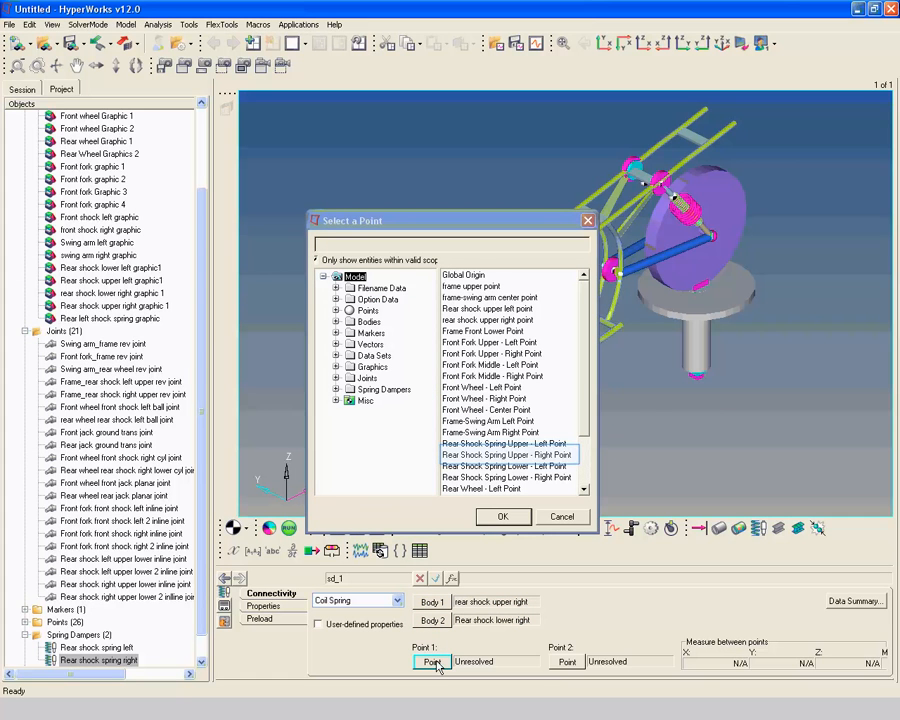
click(513, 456)
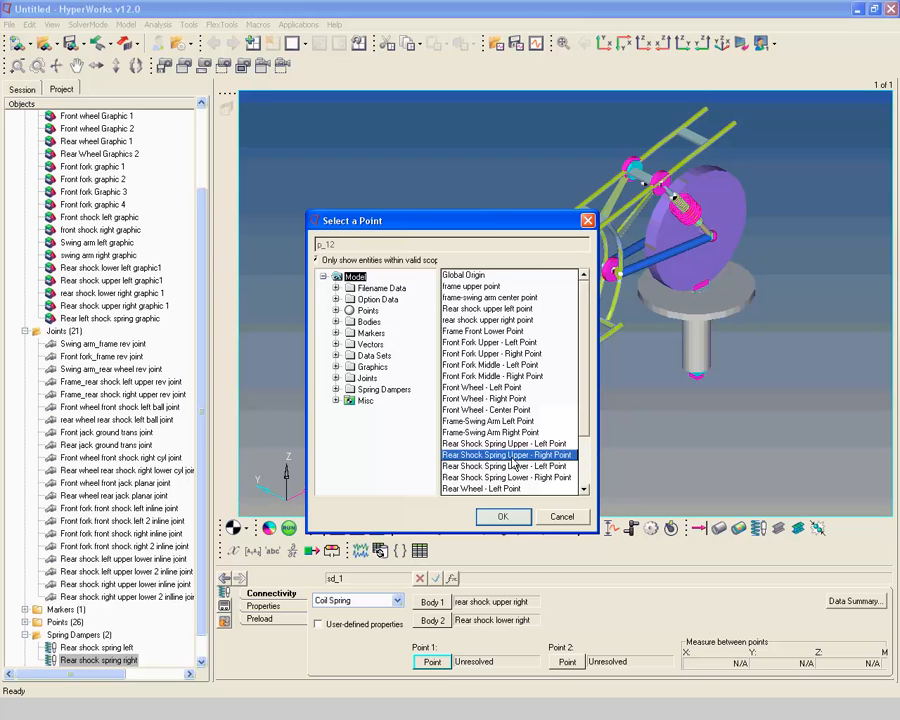
click(505, 517)
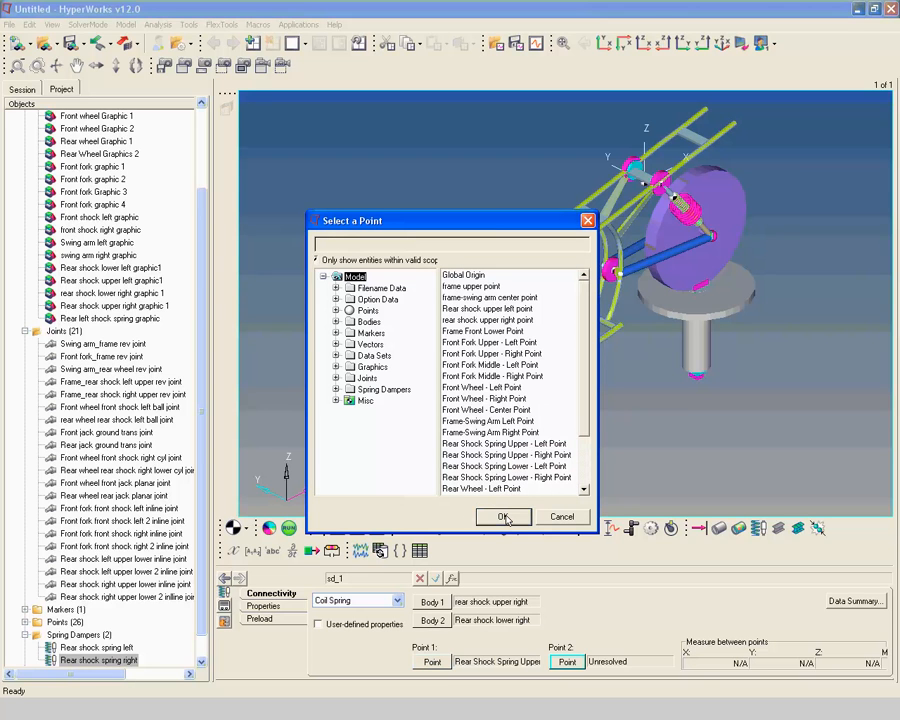
Set the right rear spring damper's Point 2 to Rear Shock Spring Lower - Right Point
click(566, 662)
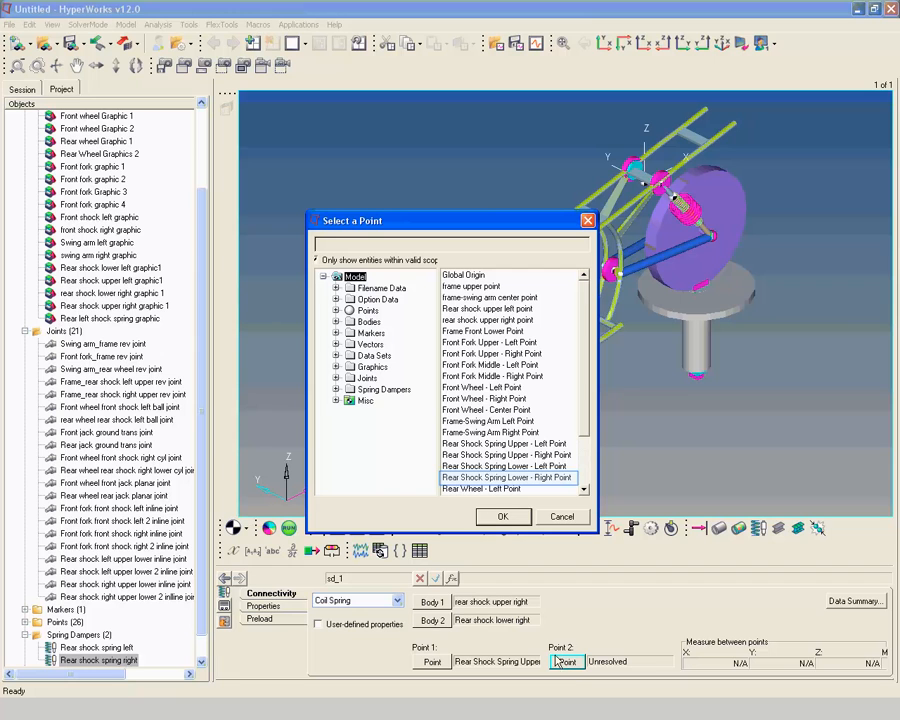
click(510, 477)
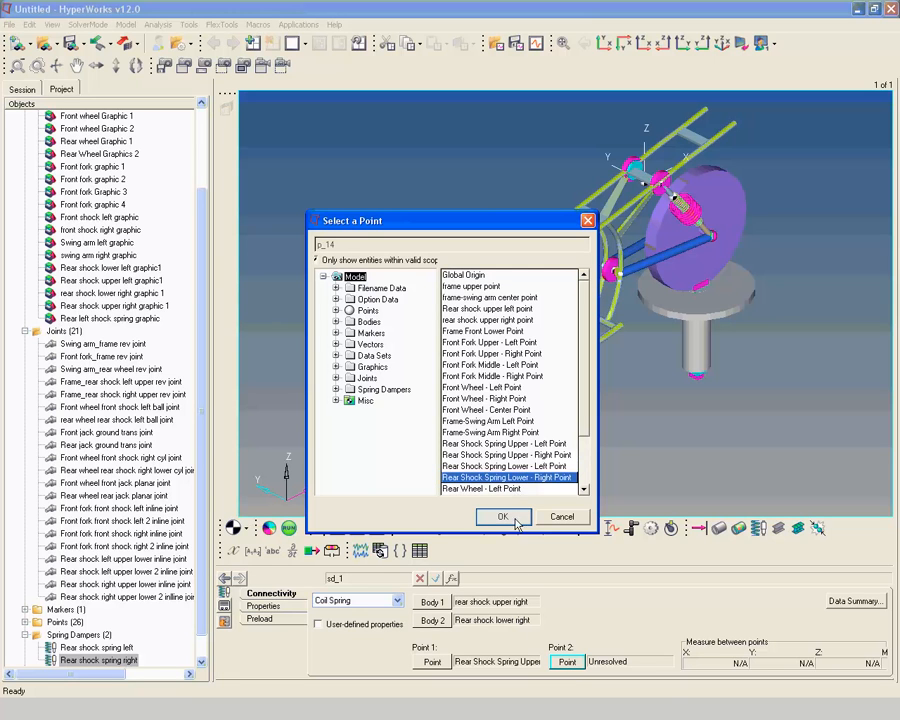
click(516, 521)
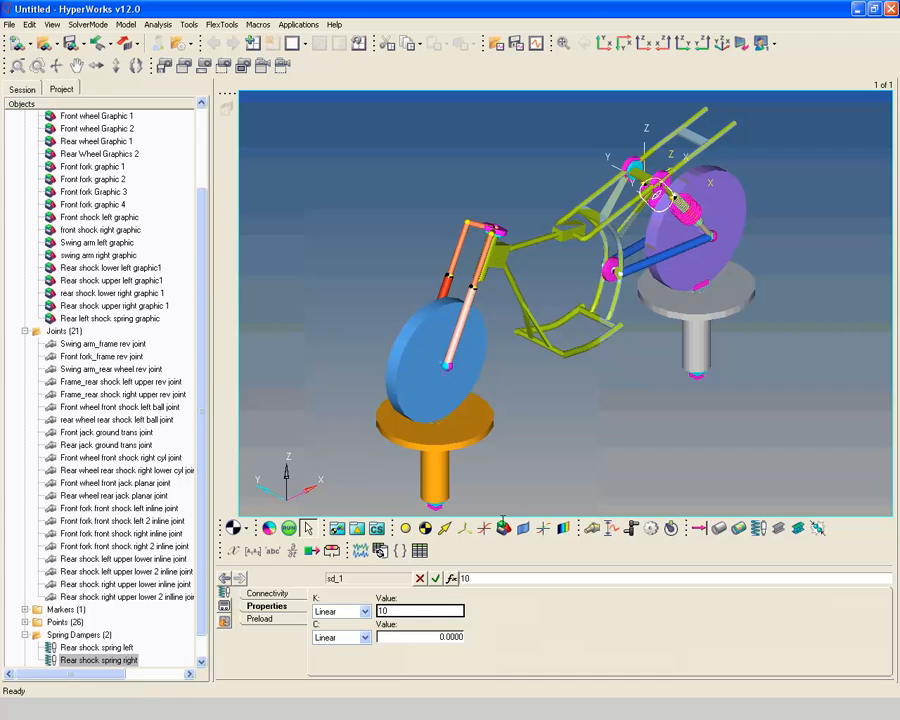
Give the right rear spring damper a linear stiffness K of 10, damping C of 0.05 and a free length of 193
key(Tab)
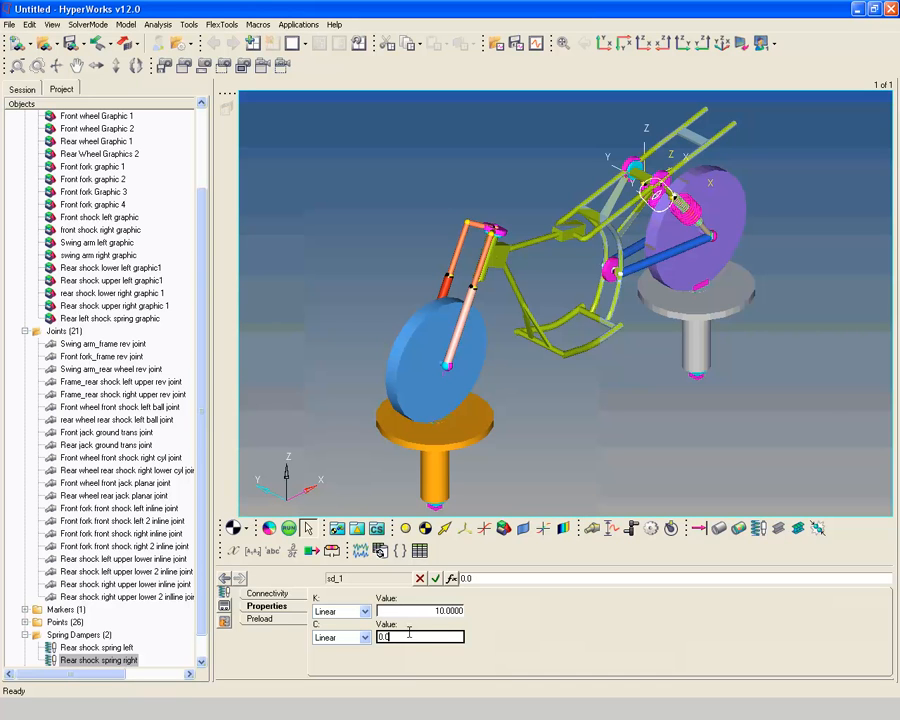
text(5)
click(259, 619)
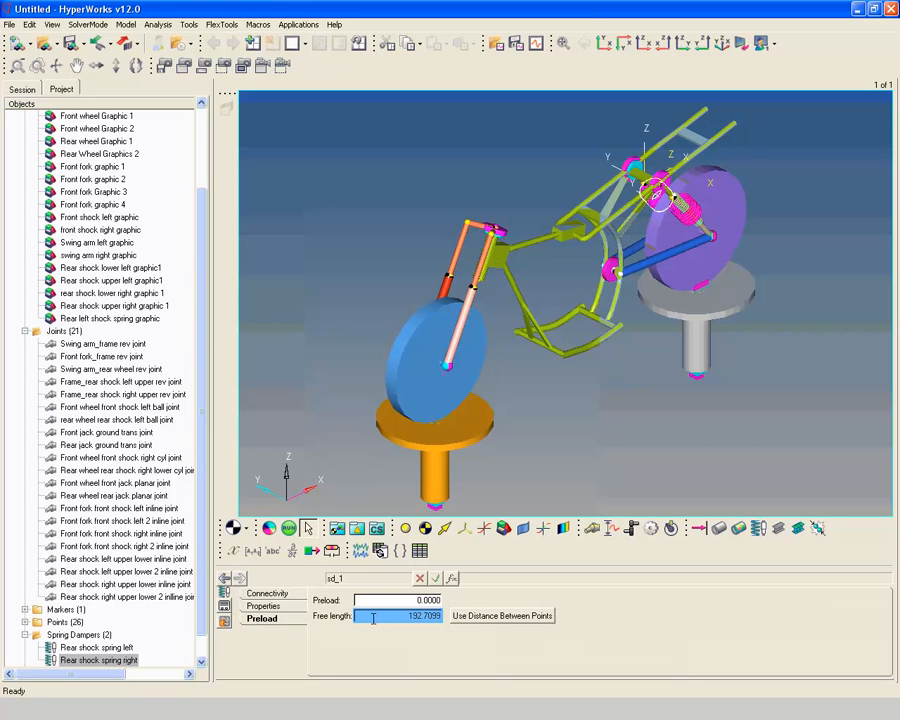
text(193)
key(Tab)
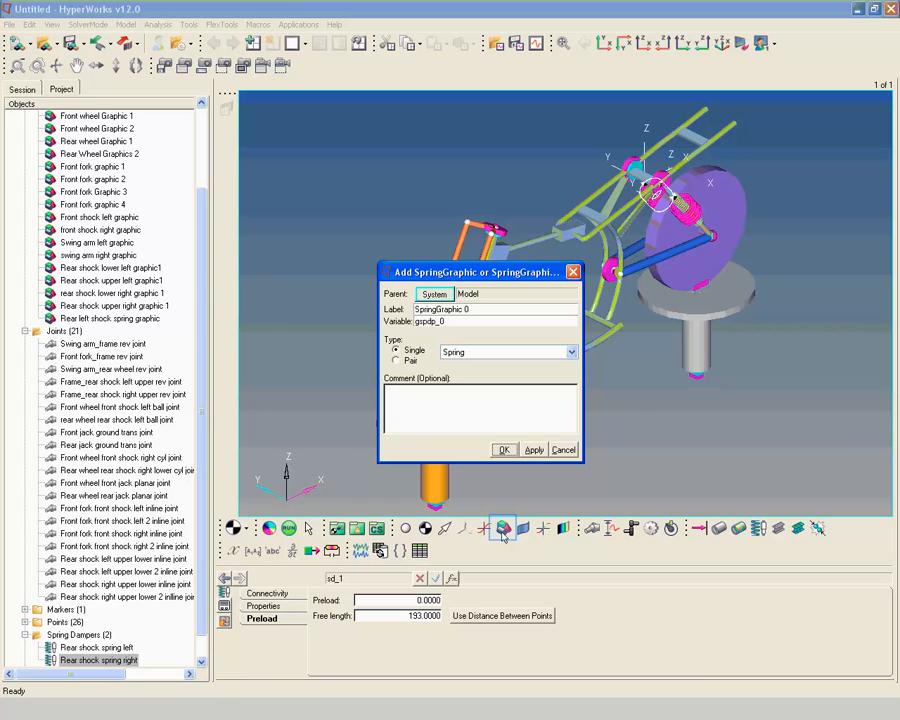
Add a single spring graphic labelled "Rear right shock spring graphic" to the model
triple_click(450, 309)
text(Rear right shock spring graphic)
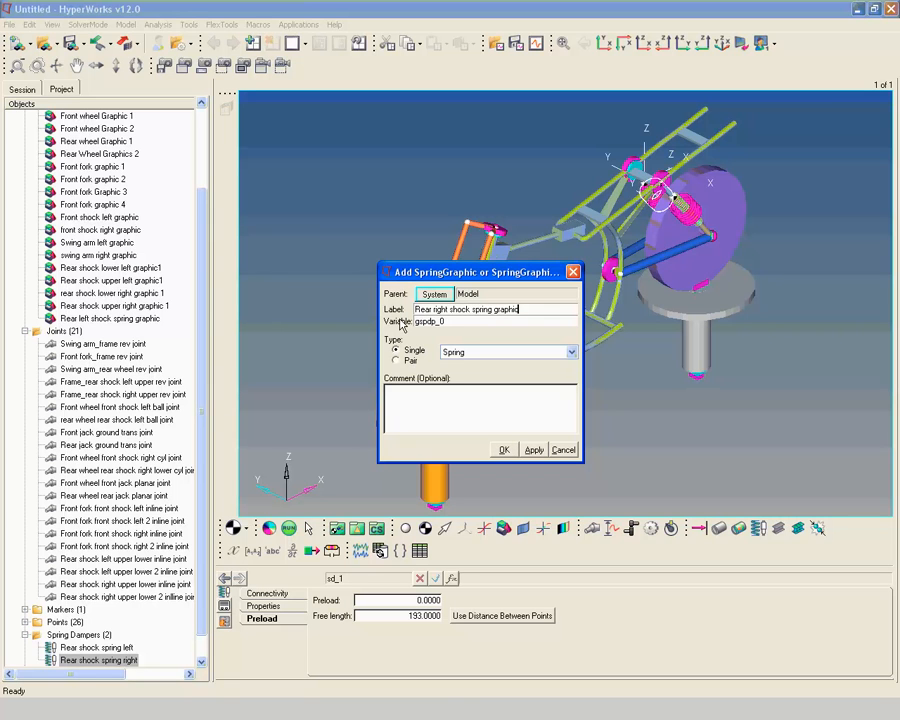
key(Return)
click(502, 450)
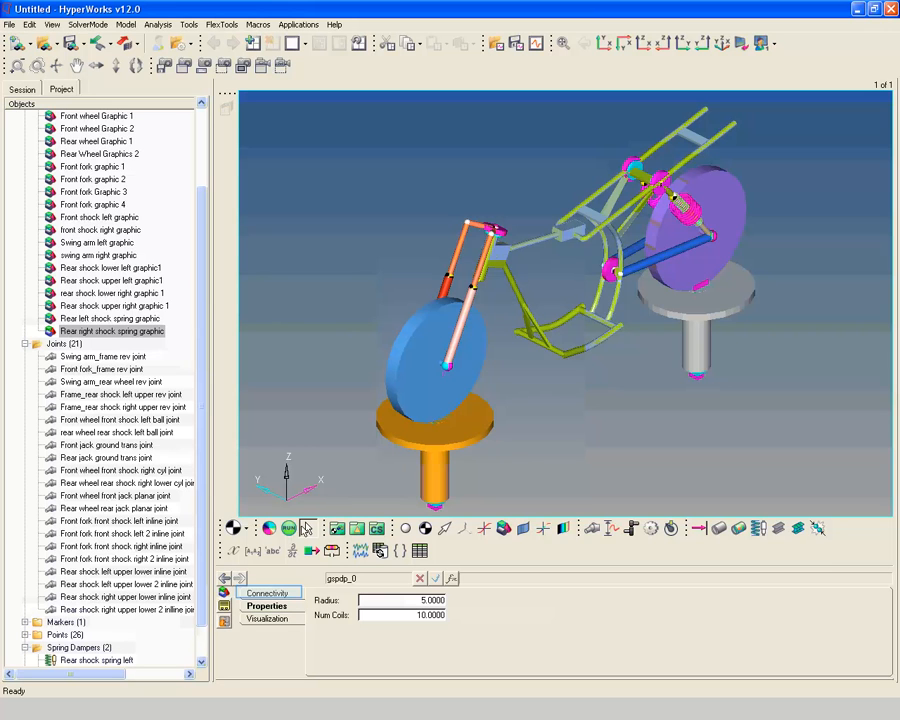
Assign the Rear shock spring right damper as the parent of the right shock spring graphic
click(288, 594)
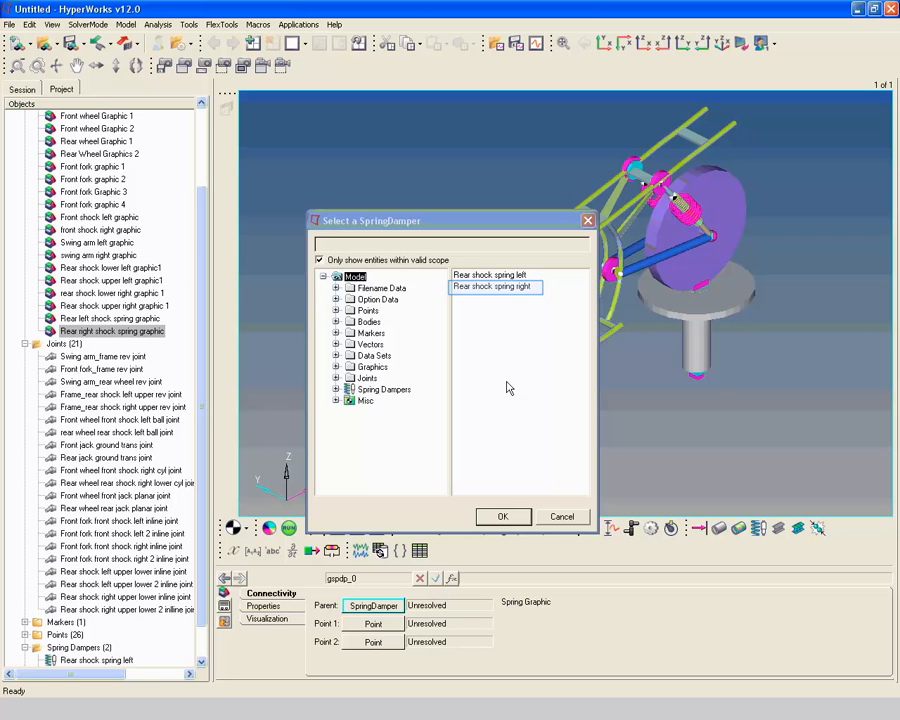
click(511, 287)
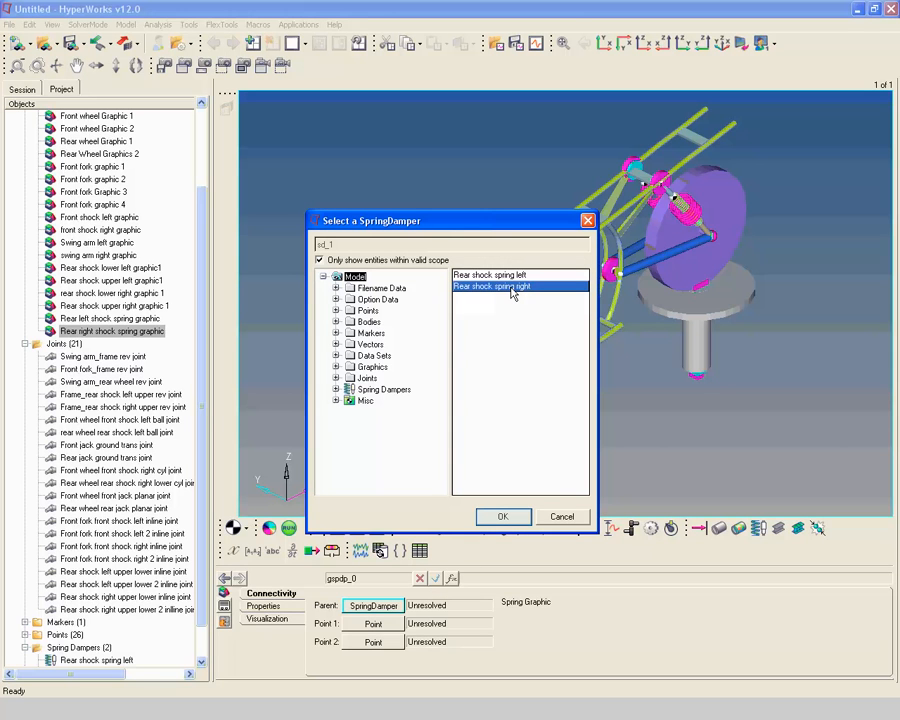
click(502, 515)
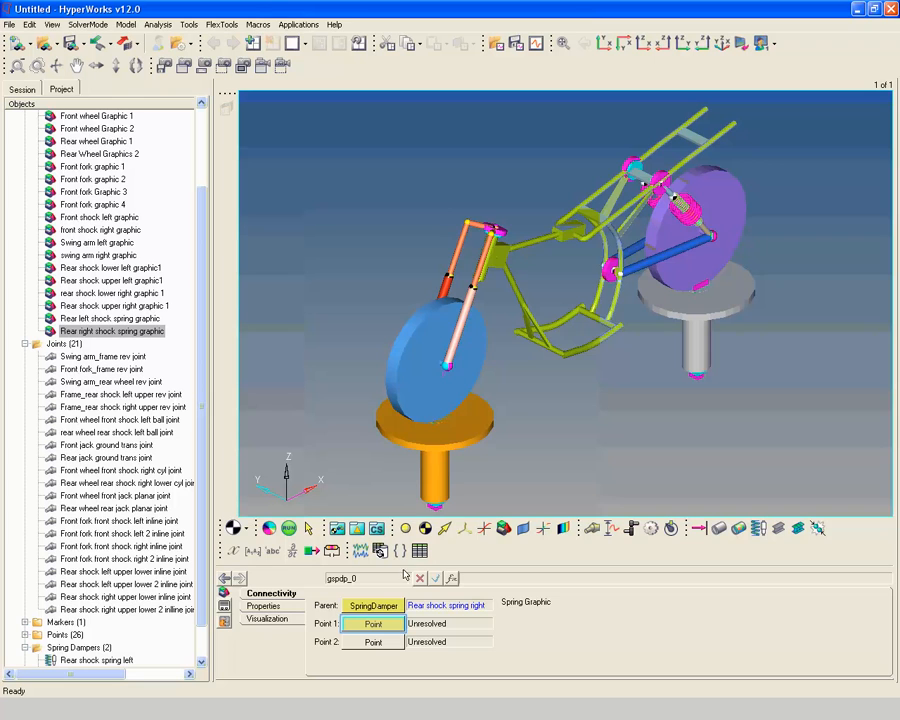
Set the right shock spring graphic's Point 1 to Rear Shock Spring Upper - Right Point and Point 2 to Rear Shock Spring Lower - Right Point
click(394, 624)
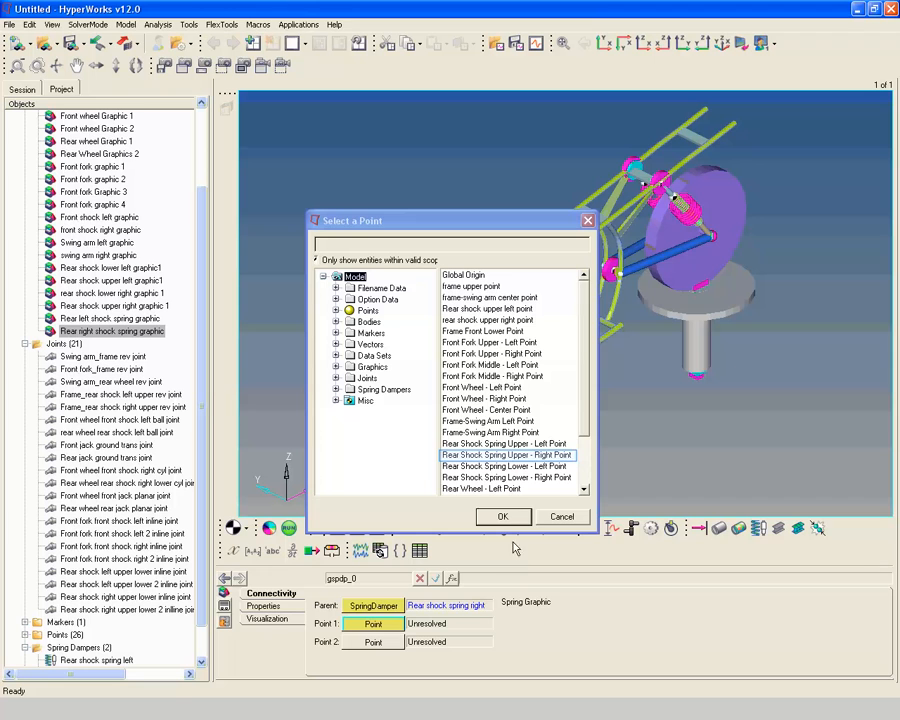
click(527, 456)
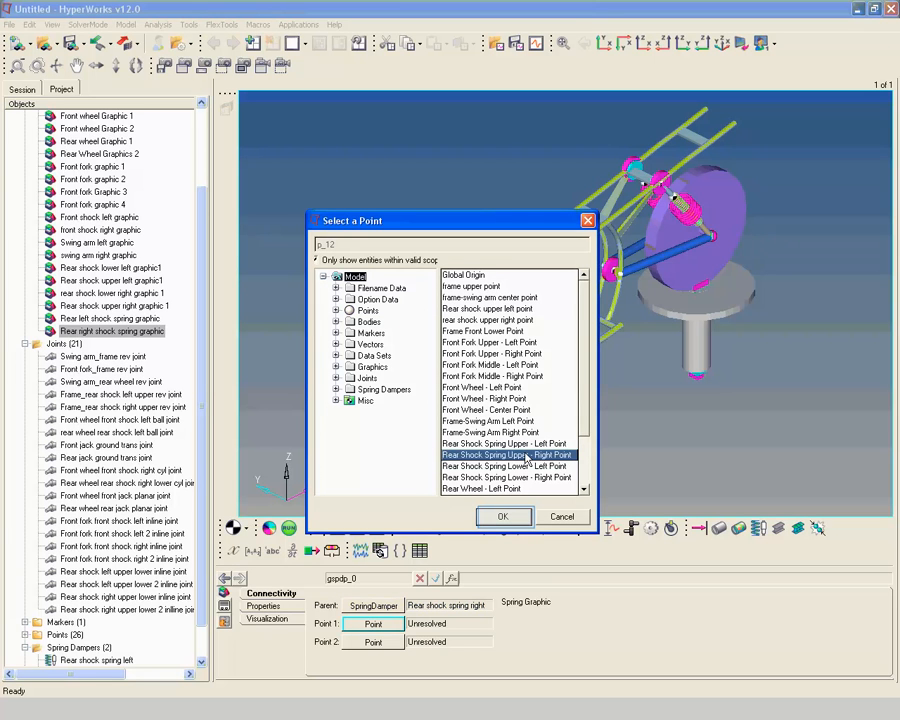
click(510, 514)
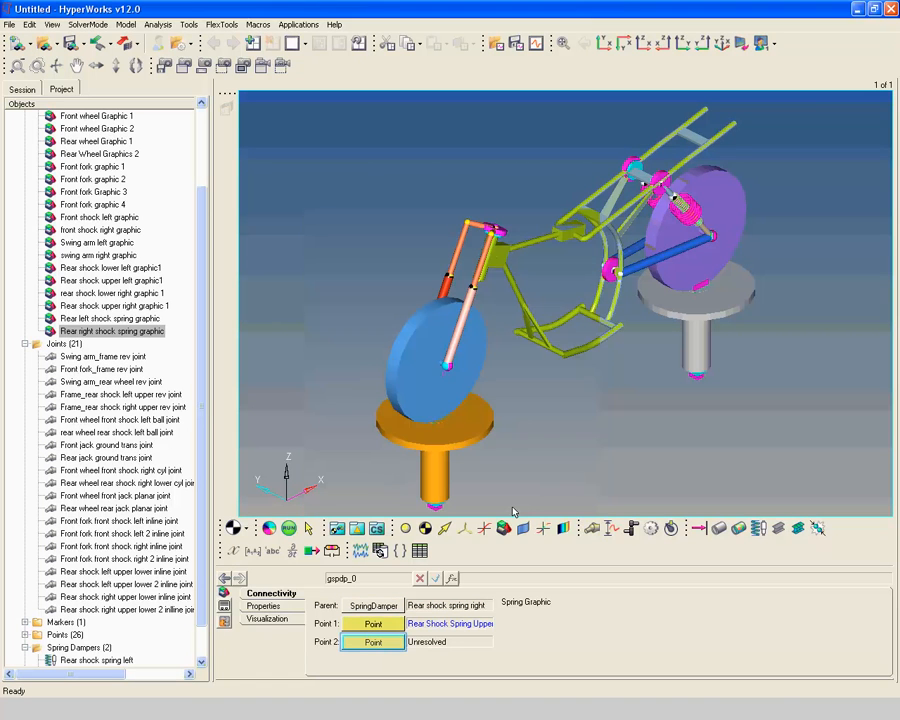
click(372, 642)
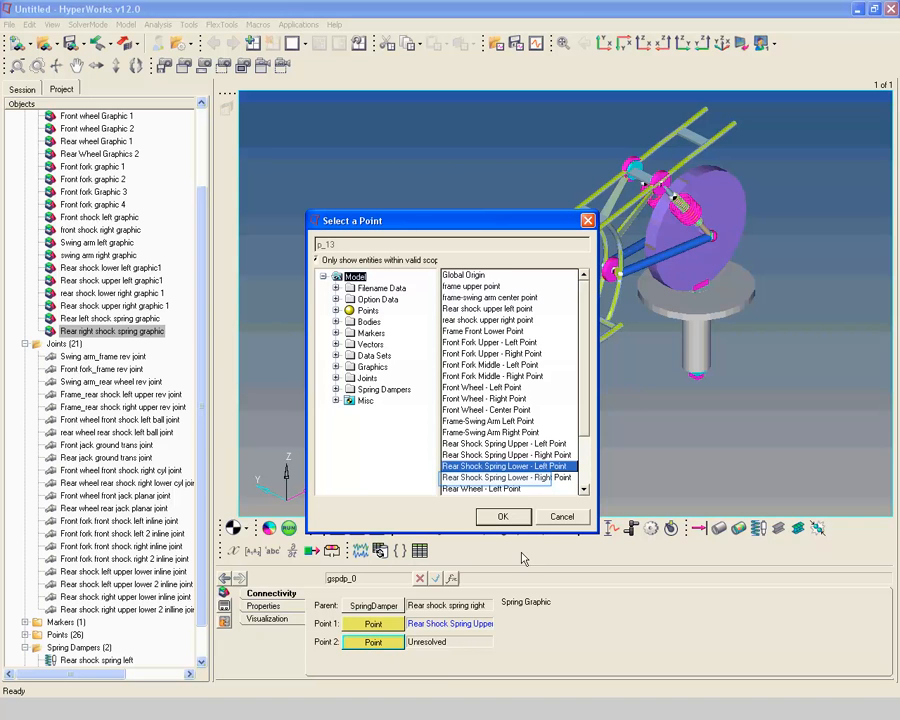
click(538, 475)
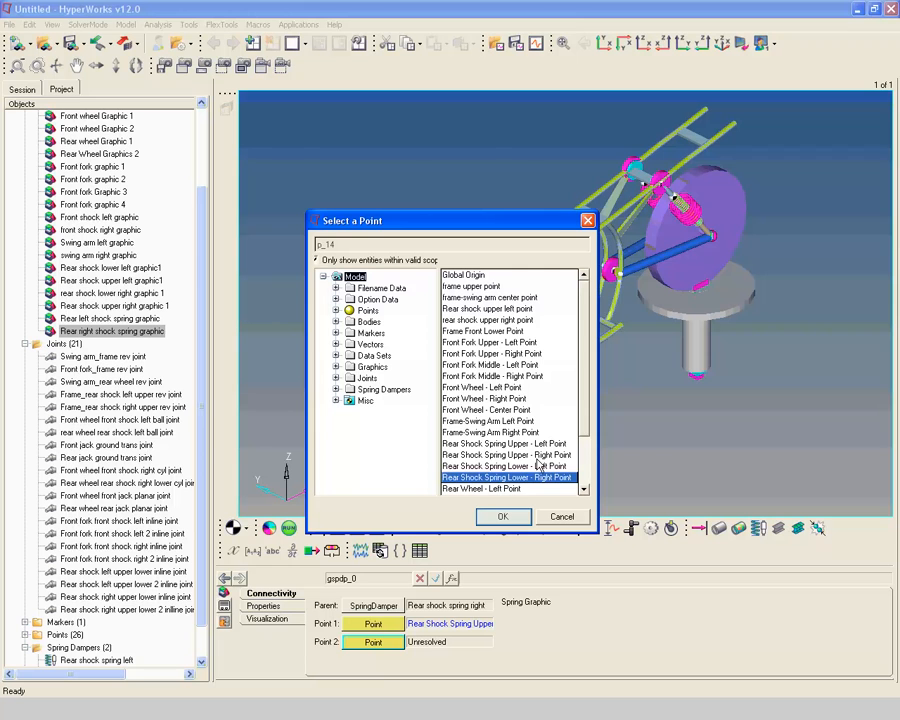
click(503, 516)
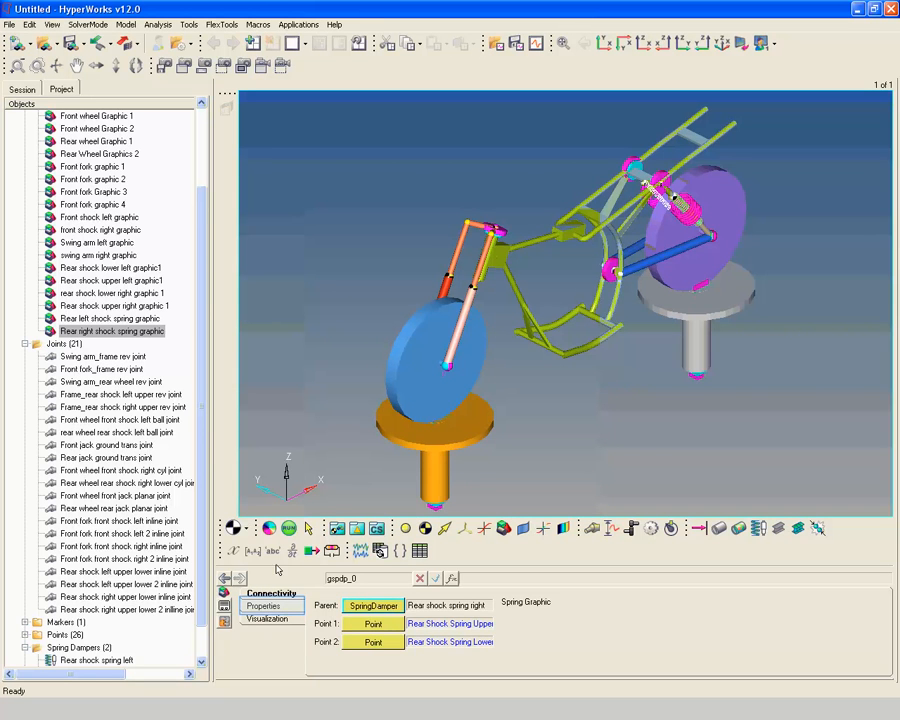
Set the right shock spring graphic's radius to 15
click(263, 606)
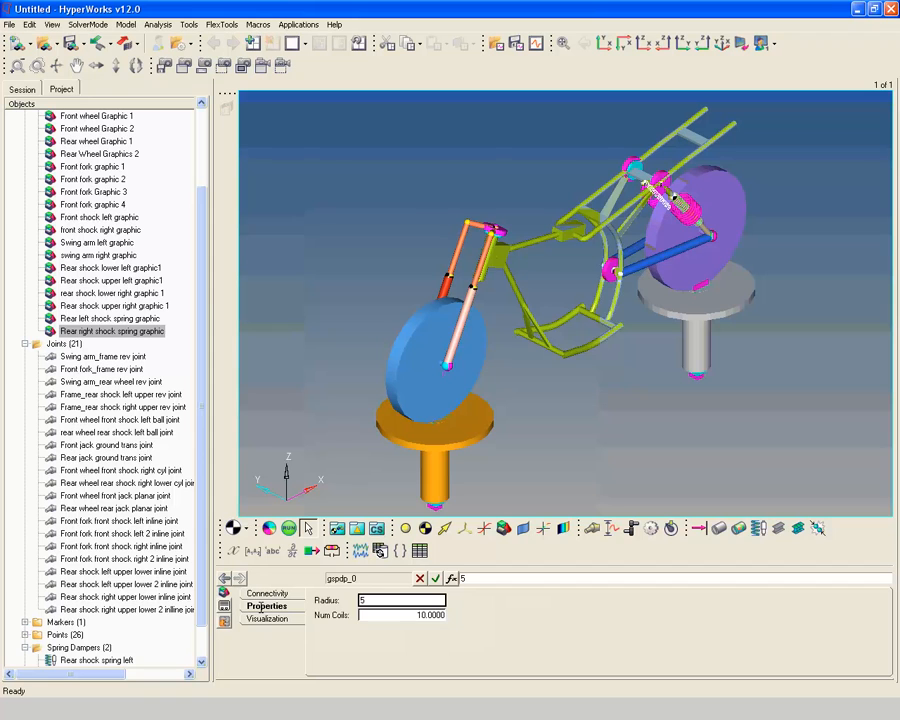
key(Tab)
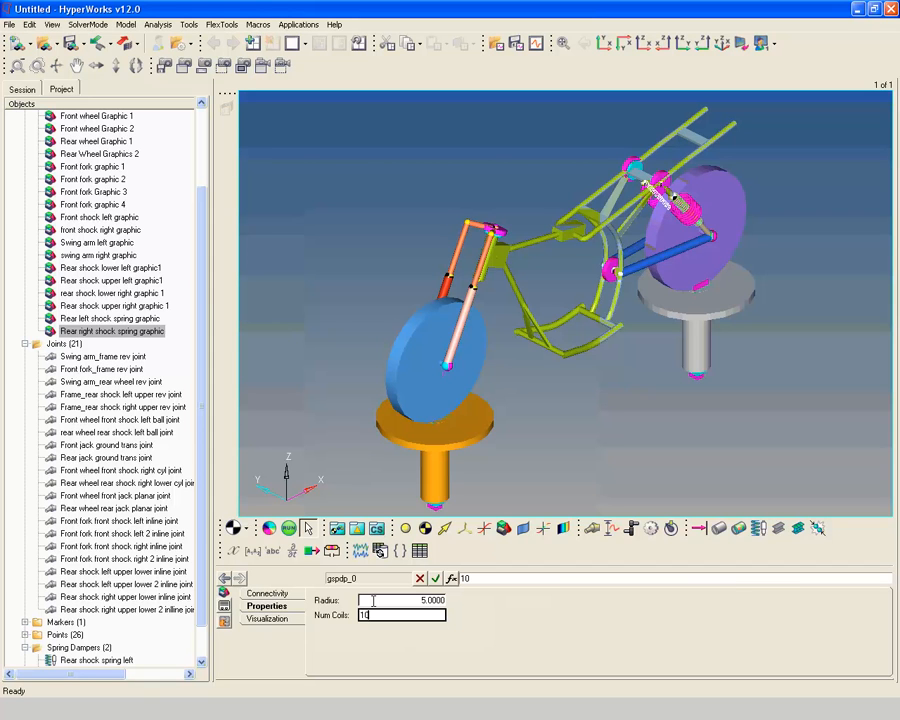
click(372, 600)
text(1)
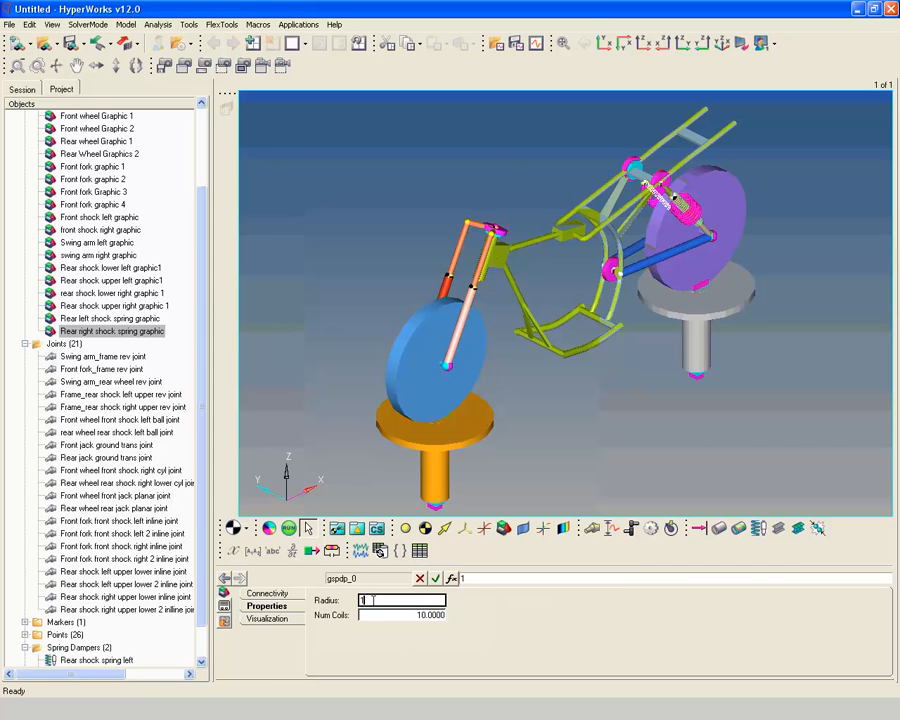
text(5)
key(Tab)
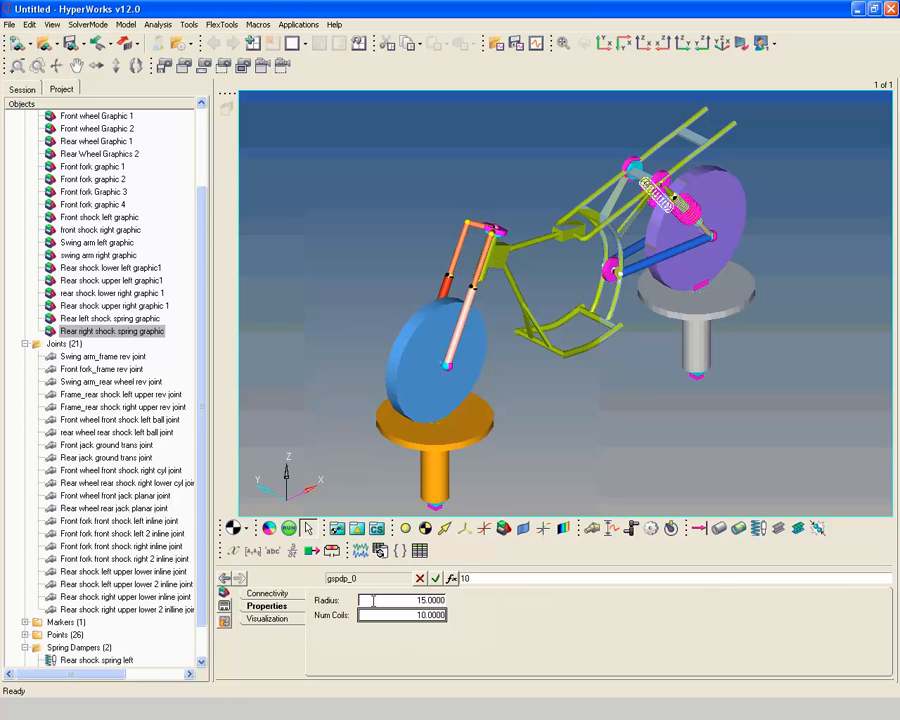
click(266, 594)
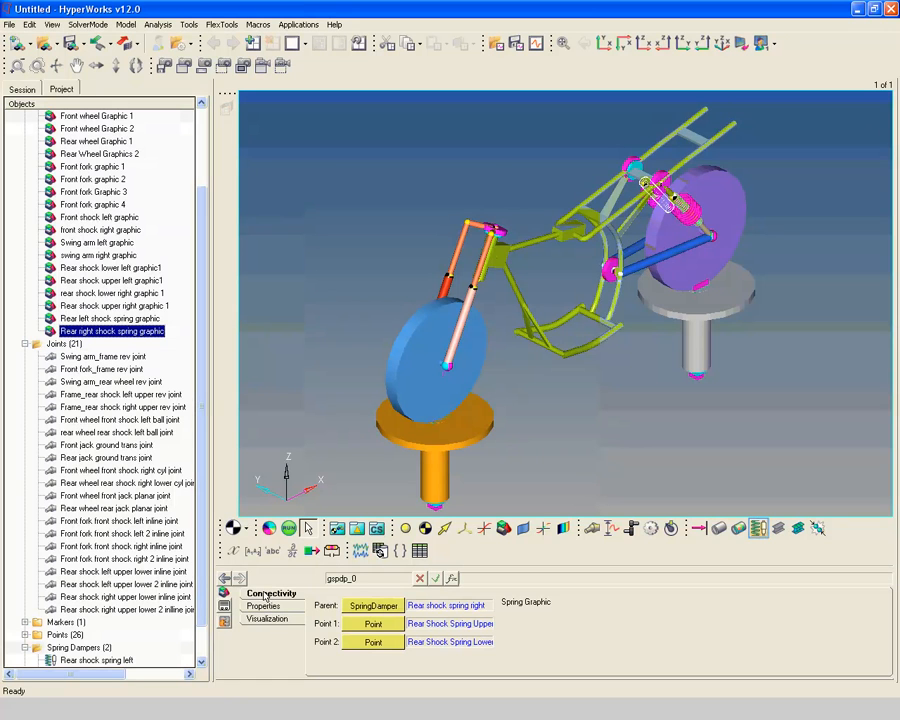
Add a single coil spring damper labelled "Front shock spring left" to the model
click(759, 530)
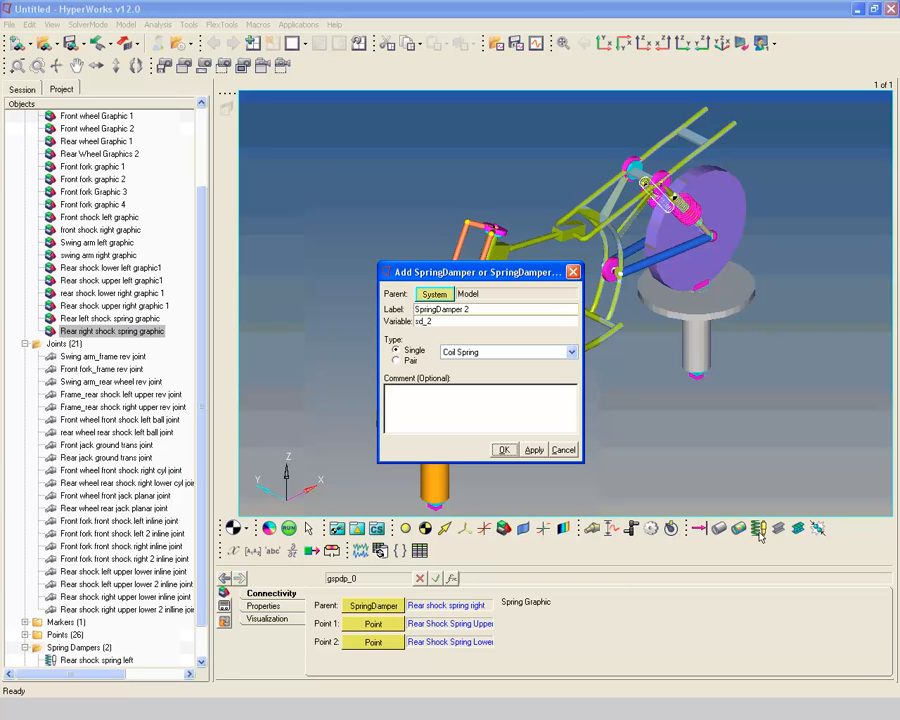
text(Front shock spring left)
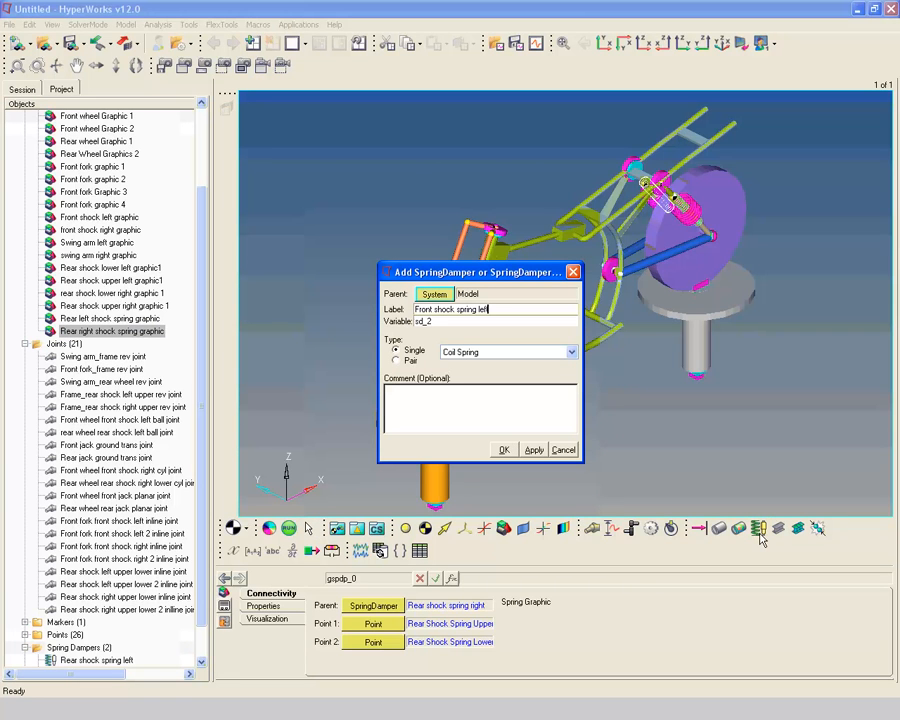
key(Return)
click(505, 451)
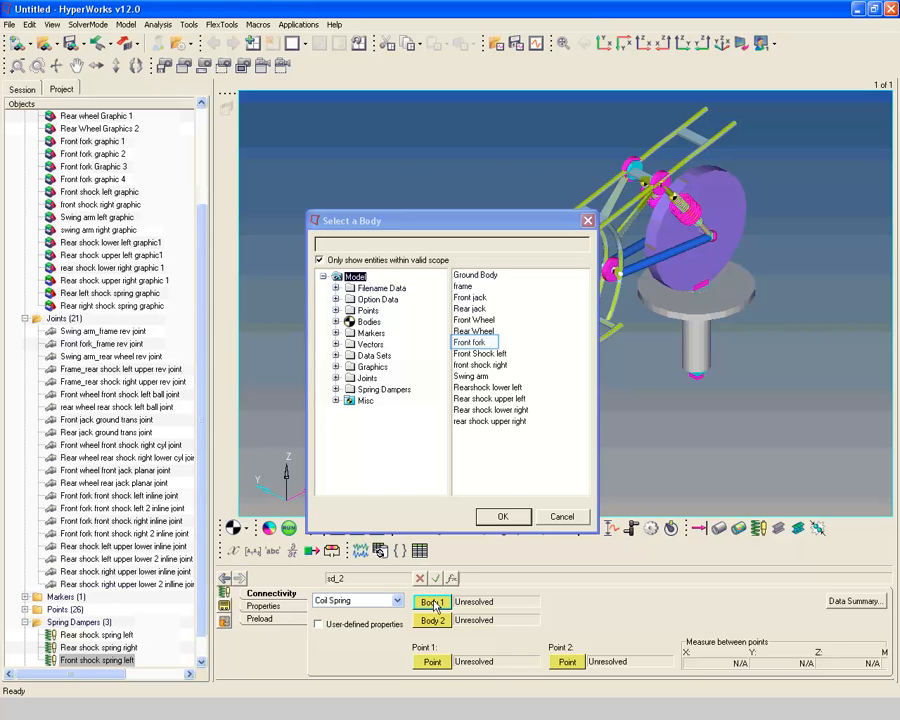
Connect the left front spring damper between the bodies Front fork (Body 1) and Front Shock left (Body 2)
click(477, 343)
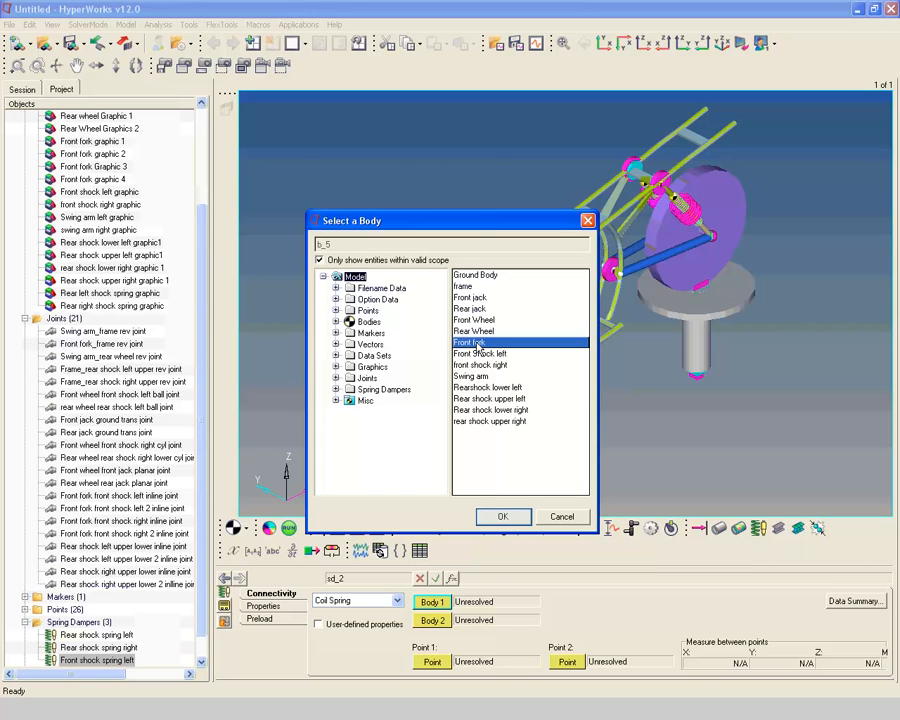
click(502, 518)
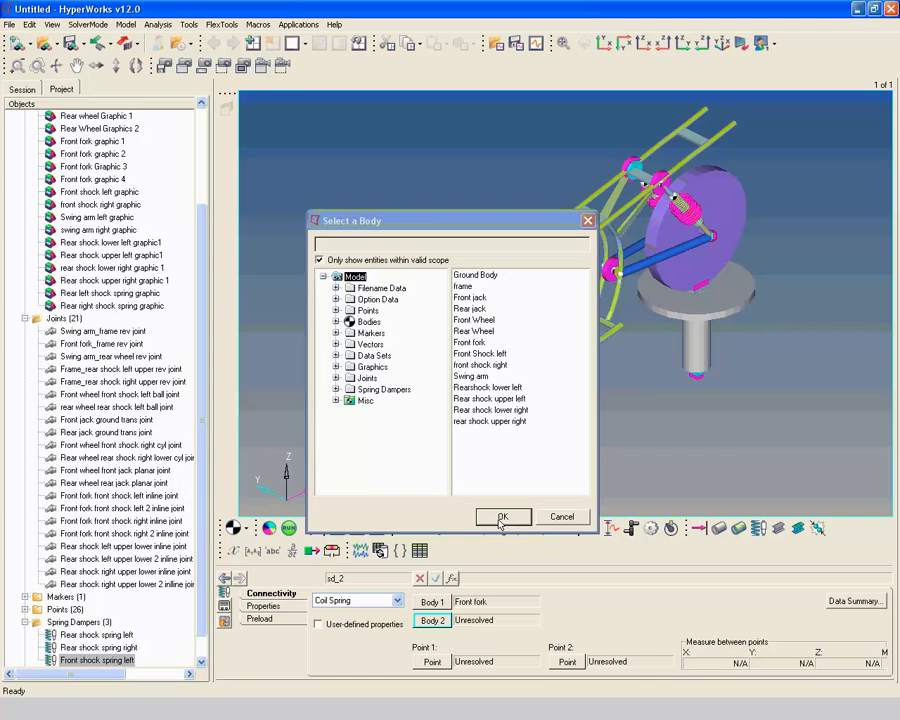
click(437, 625)
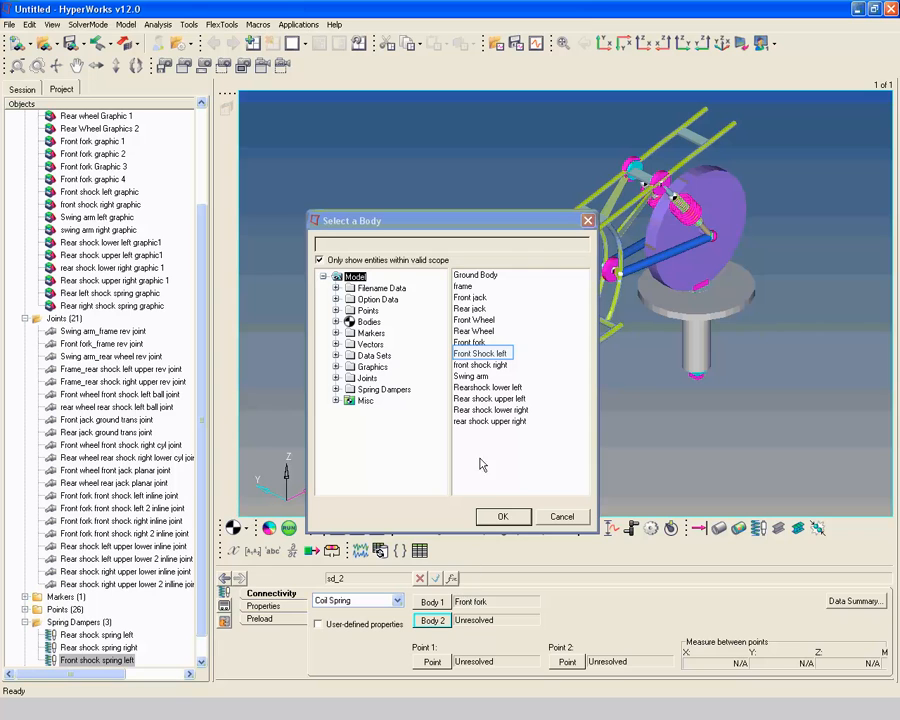
click(484, 356)
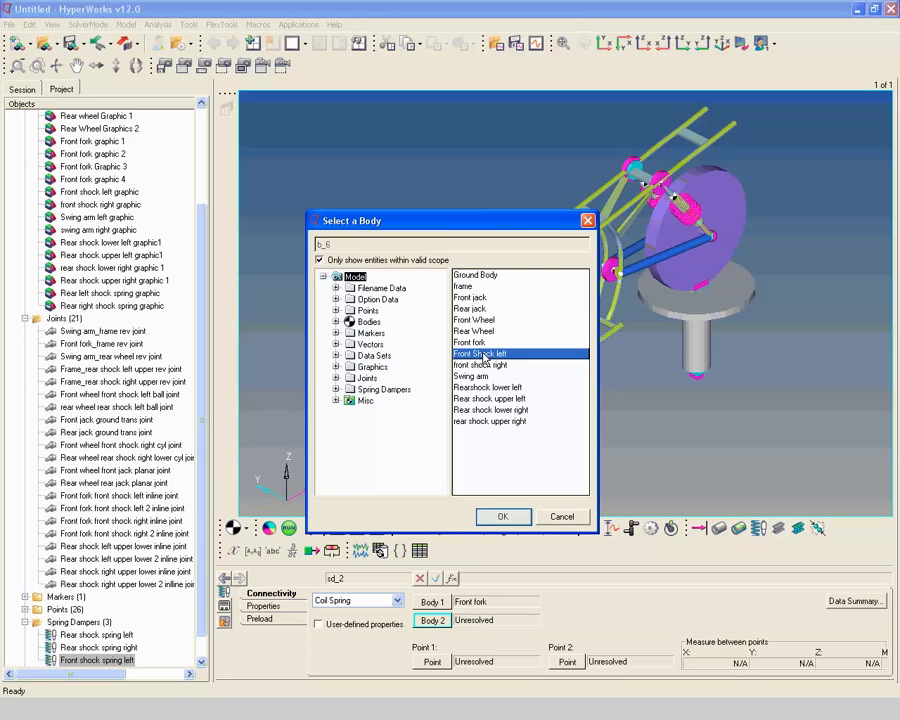
click(505, 516)
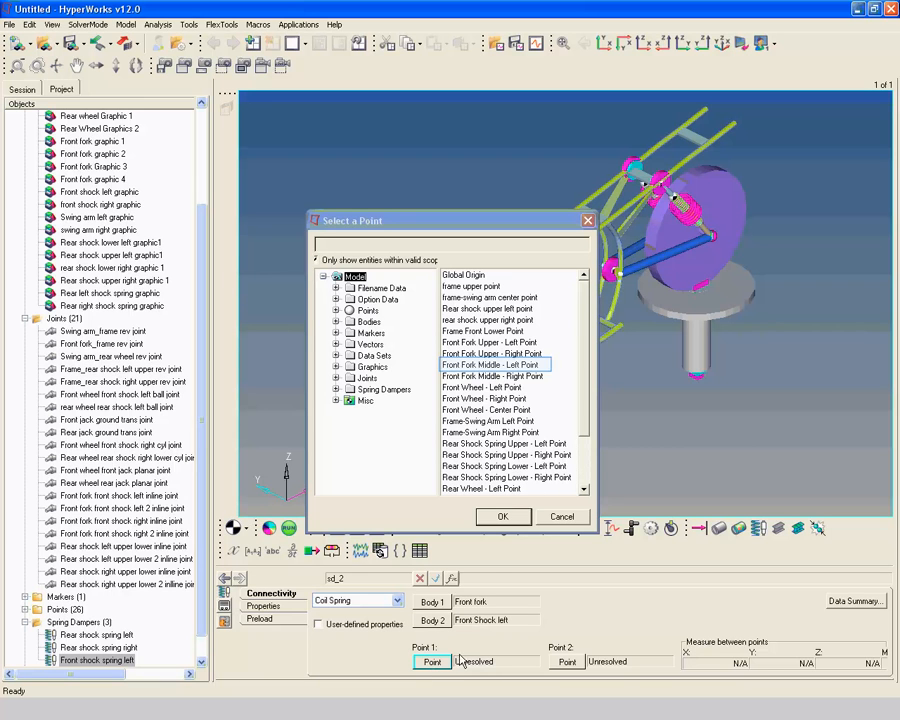
Set the left front spring damper's Point 1 to Front Fork Middle - Left Point and Point 2 to Front Wheel - Left Point
click(512, 366)
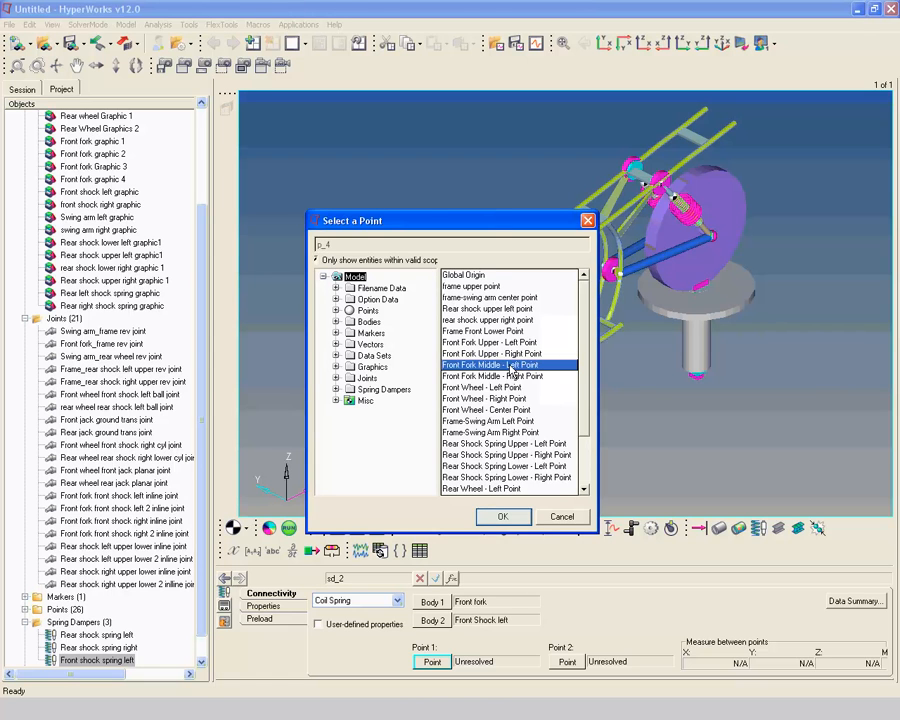
click(502, 515)
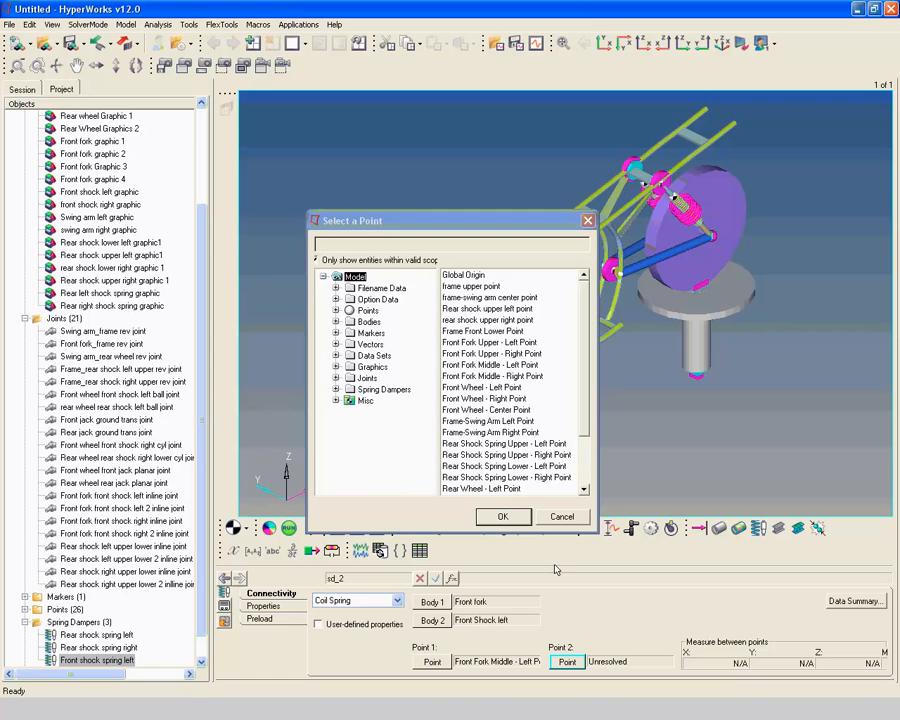
click(567, 662)
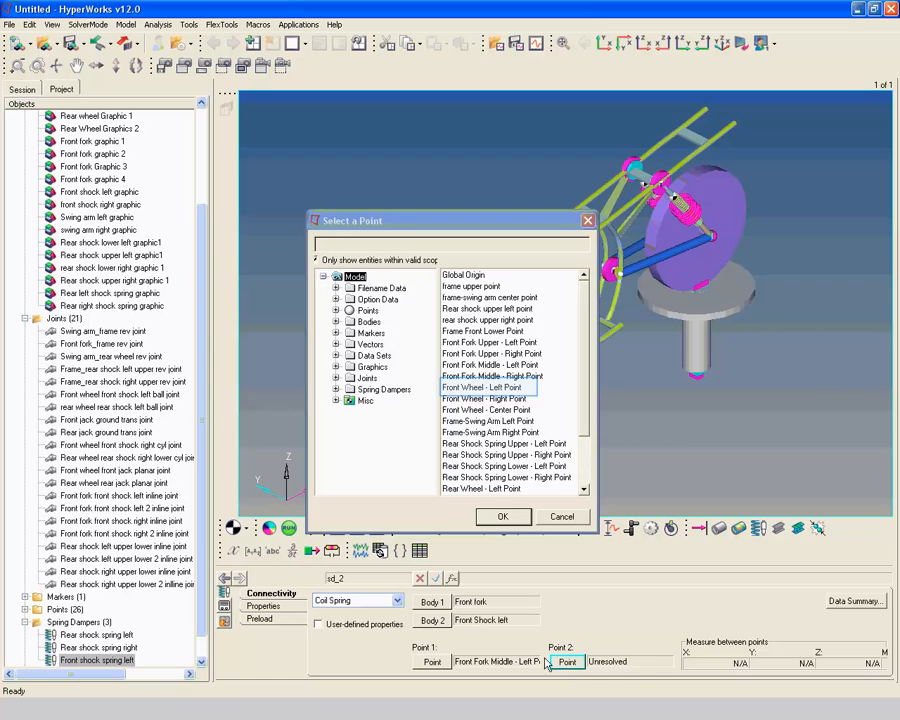
click(477, 390)
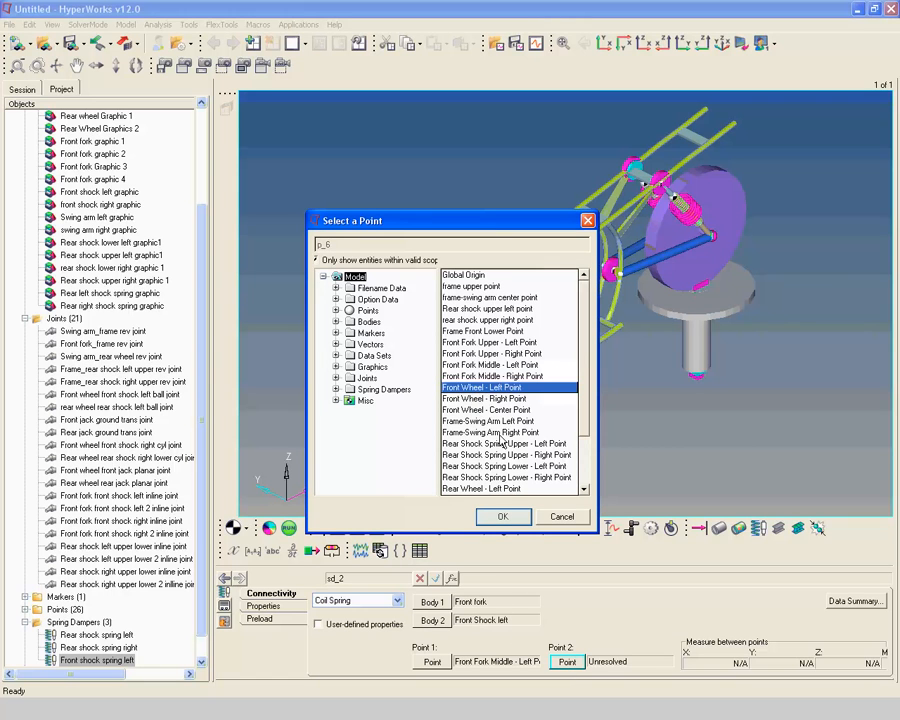
click(503, 516)
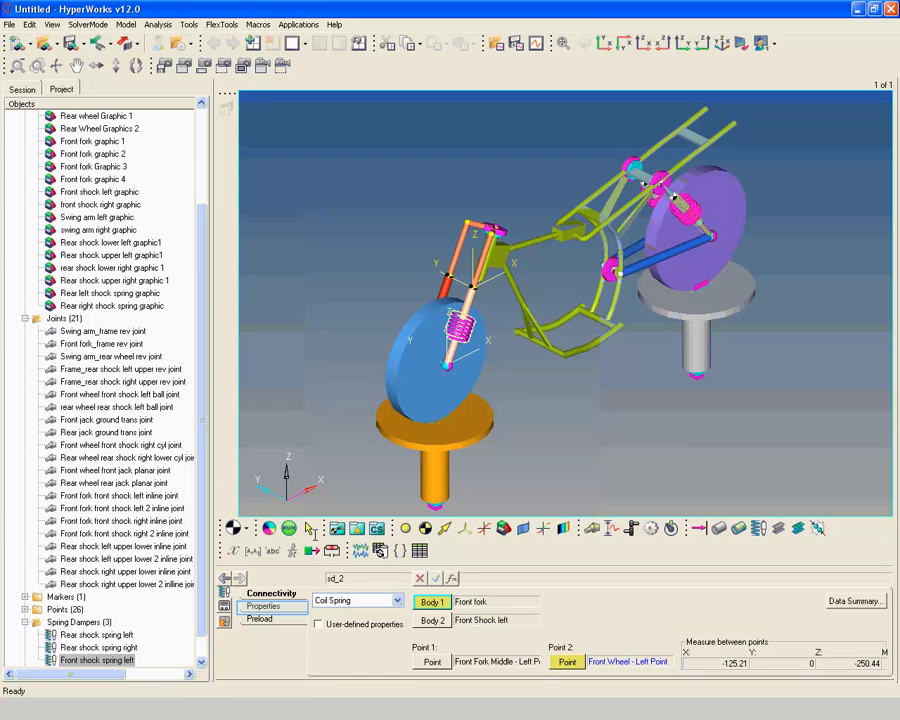
Give the left front spring damper a linear stiffness K of 10, damping C of 0.01 and a free length of 280
click(245, 605)
key(Tab)
text(1)
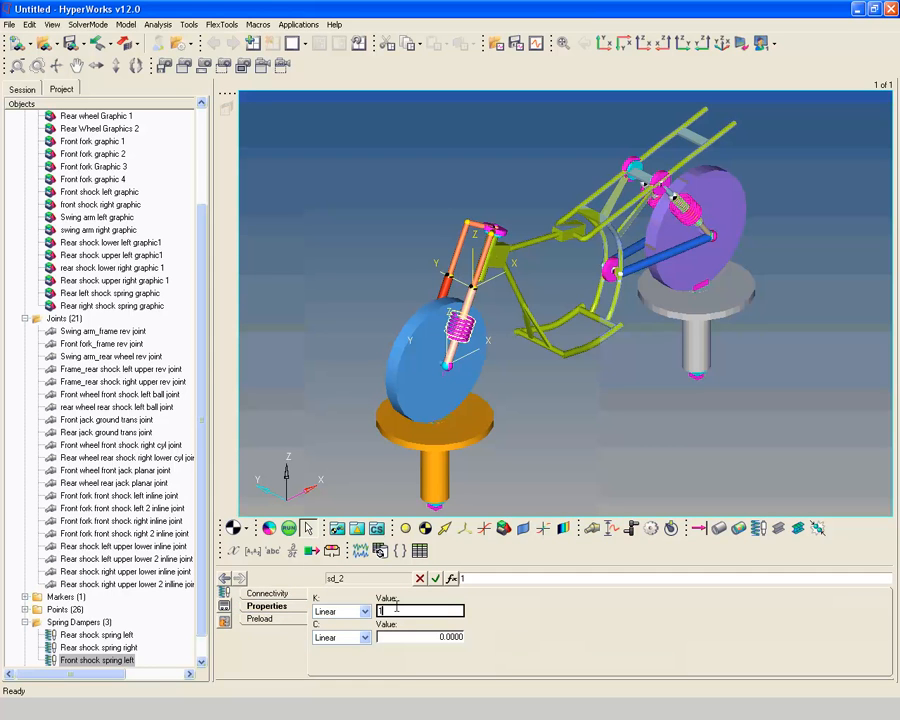
text(0)
key(Tab)
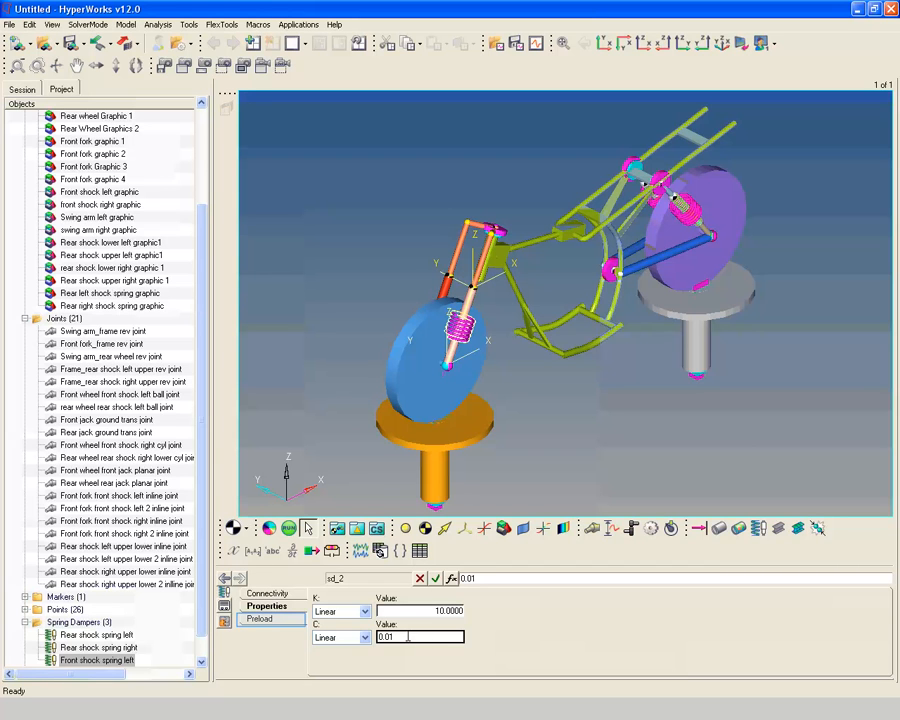
click(262, 618)
text(280)
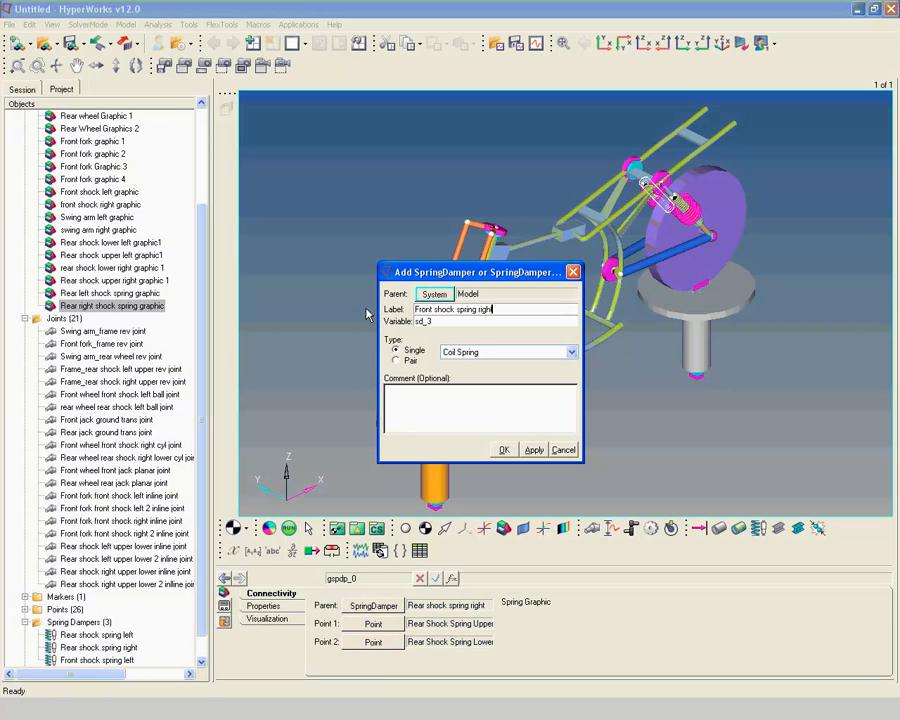
Add a single coil spring damper labelled "Front shock spring right" and connect it between Front fork (Body 1) and front shock right (Body 2)
key(Return)
click(500, 450)
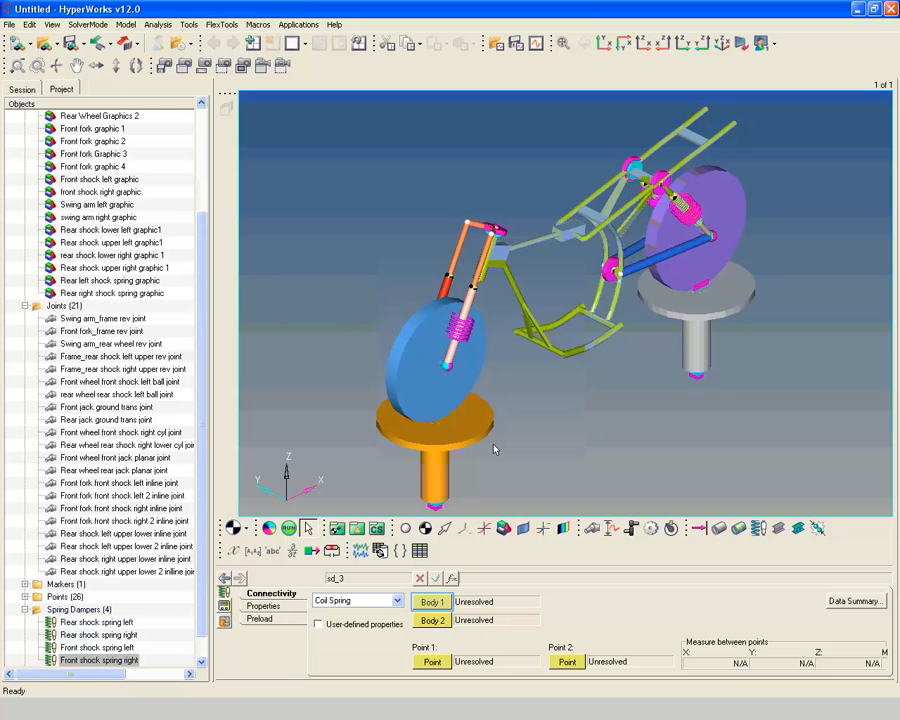
click(432, 602)
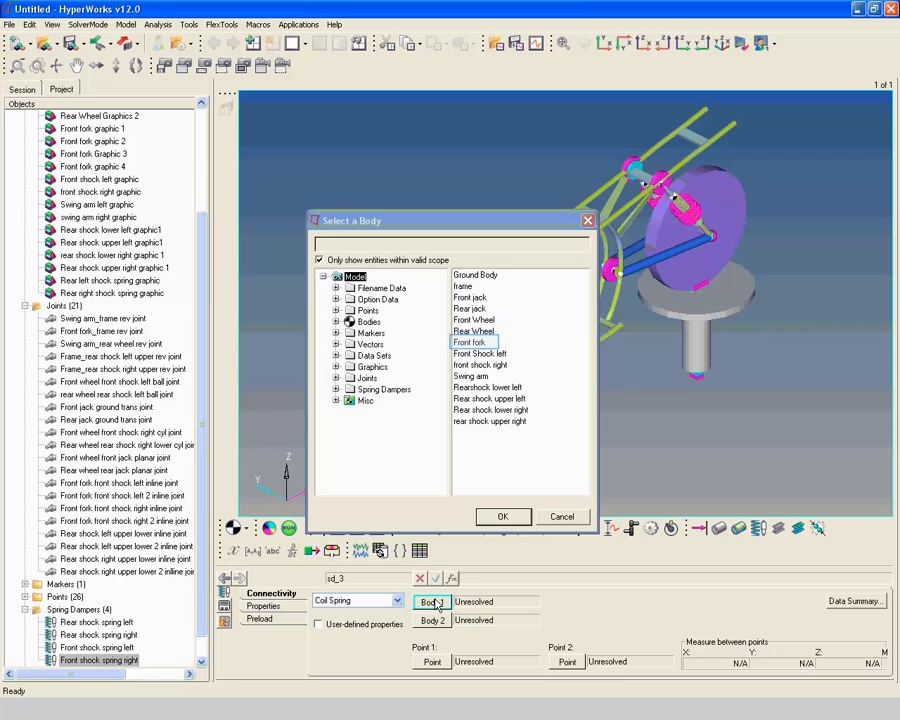
click(460, 343)
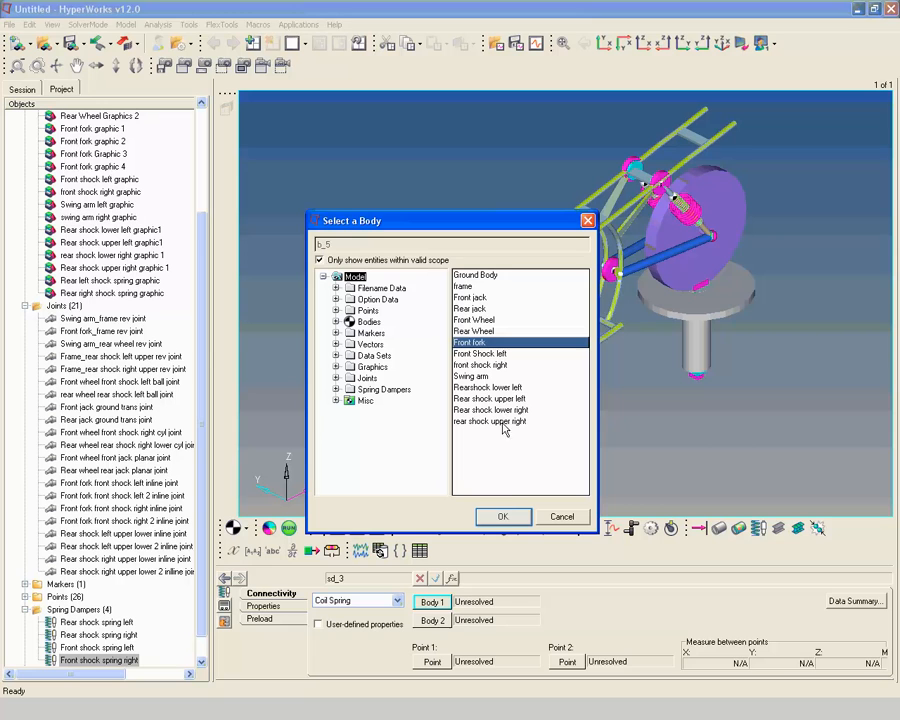
click(505, 515)
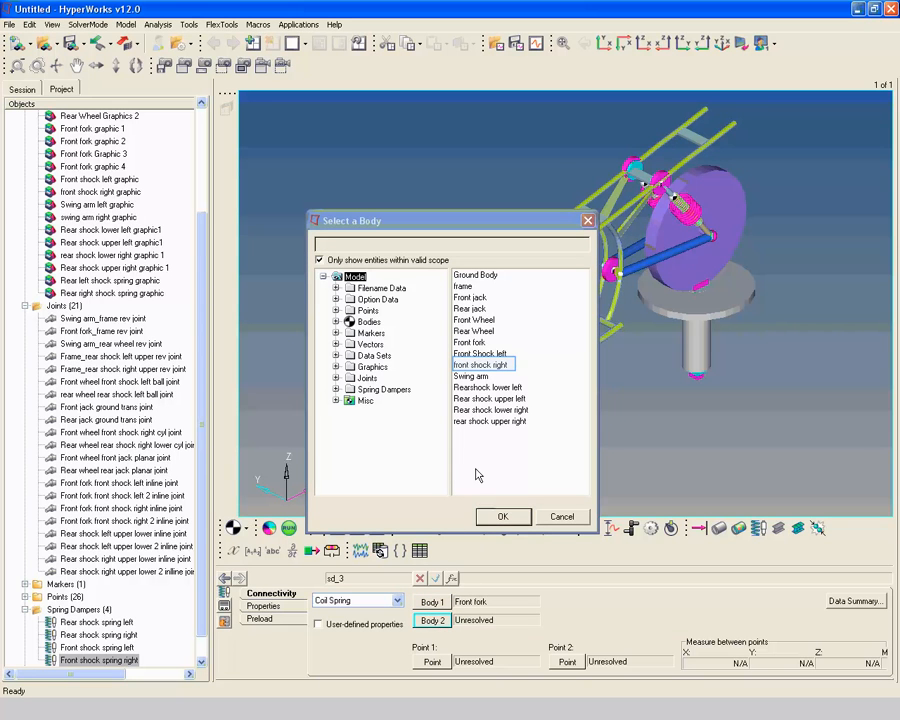
click(481, 366)
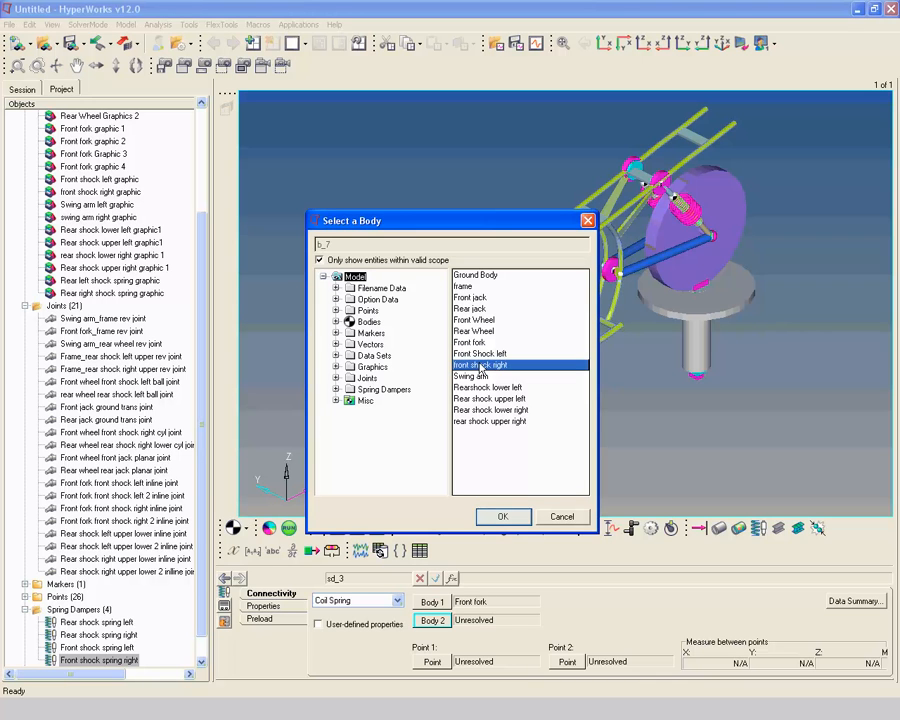
click(502, 516)
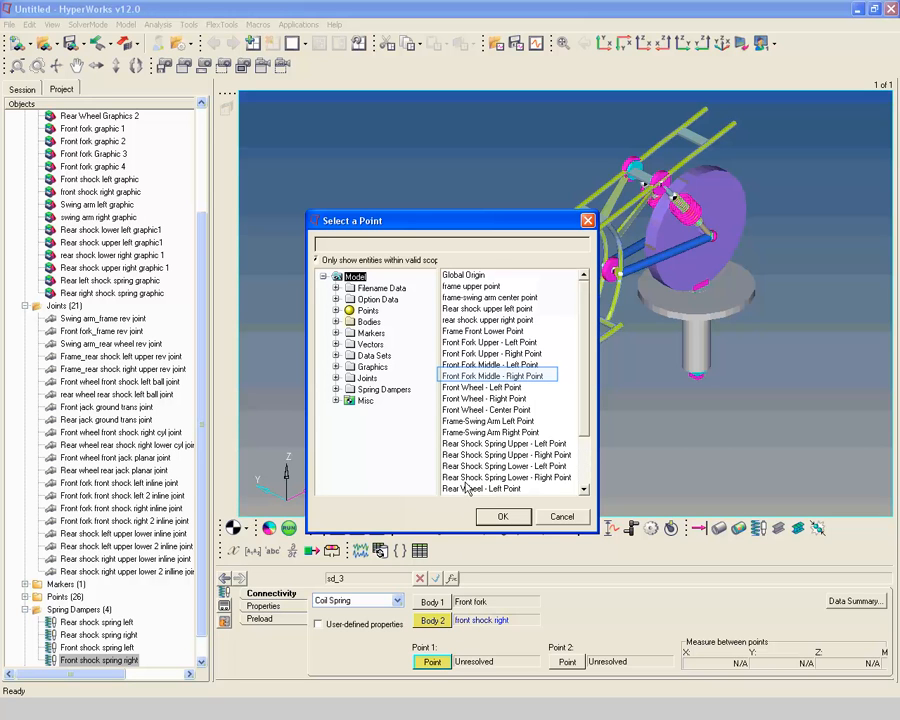
Set the right front spring damper's Point 1 to Front Fork Middle - Right Point and Point 2 to Front Wheel - Right Point
click(468, 380)
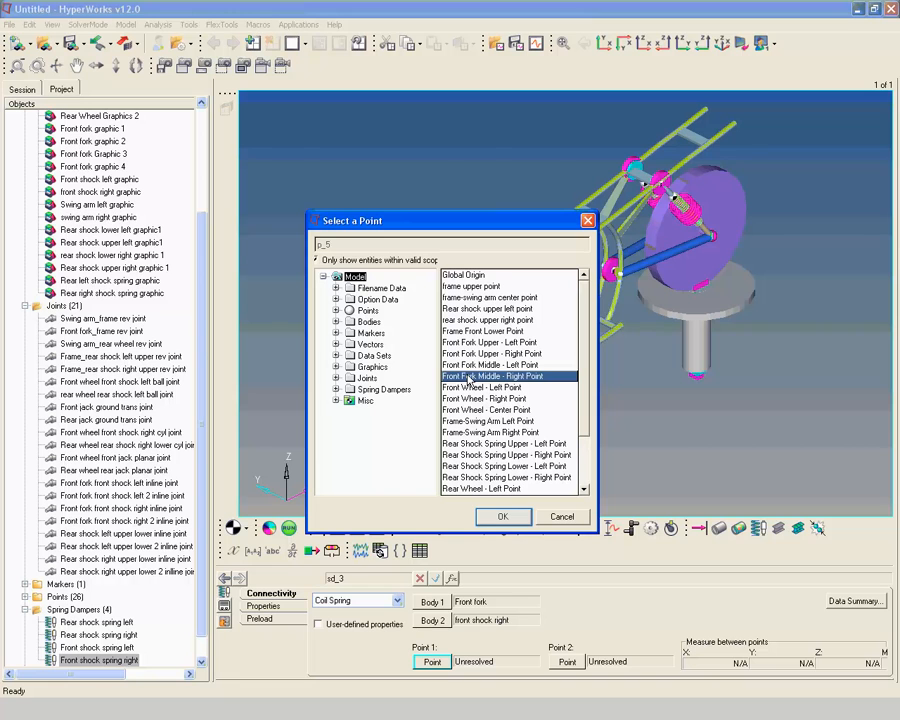
click(514, 517)
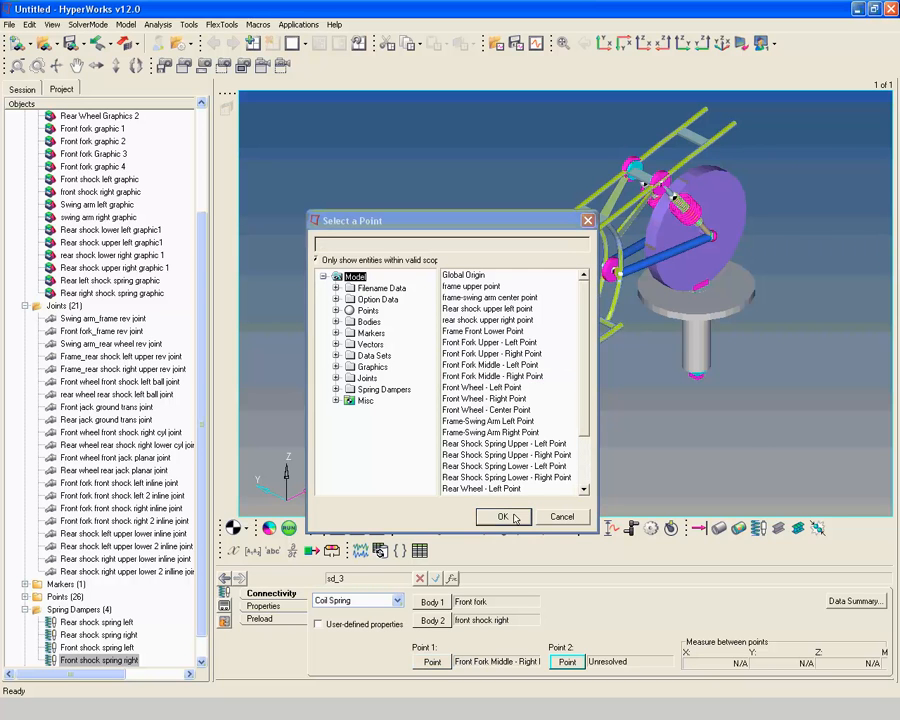
click(567, 665)
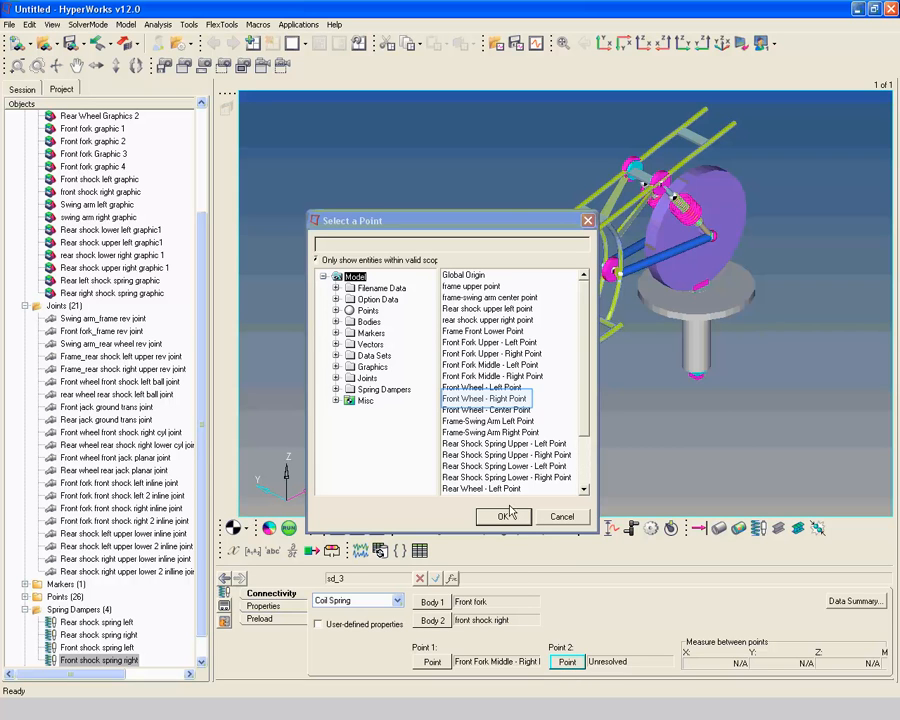
click(509, 399)
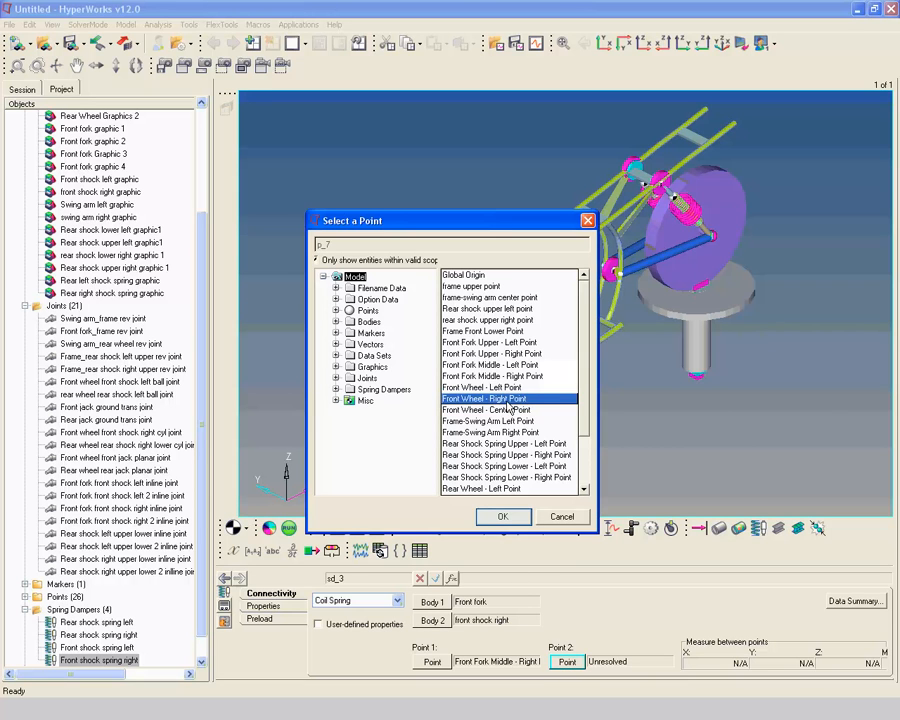
click(502, 516)
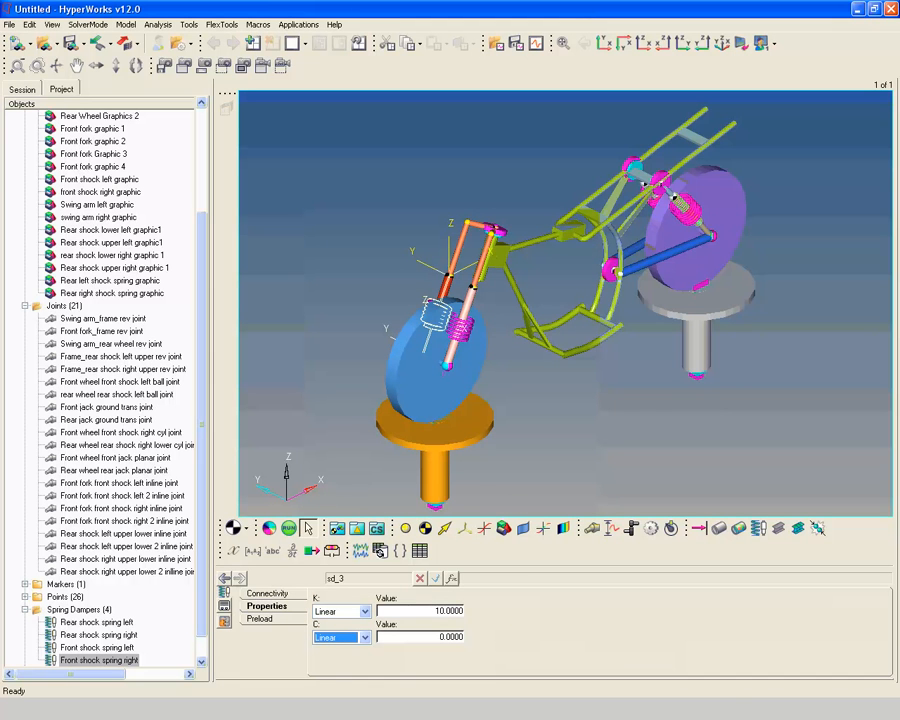
Set the right front spring damper's linear damping C to 0.01 and its free length to 280
key(Tab)
text(0)
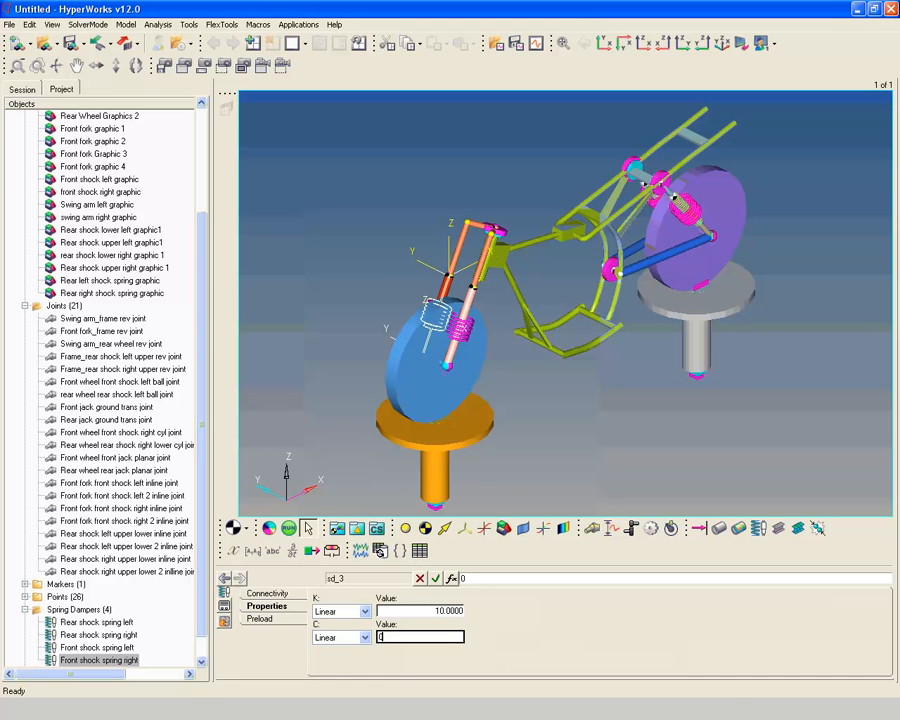
text(.01)
click(261, 619)
click(398, 616)
text(2)
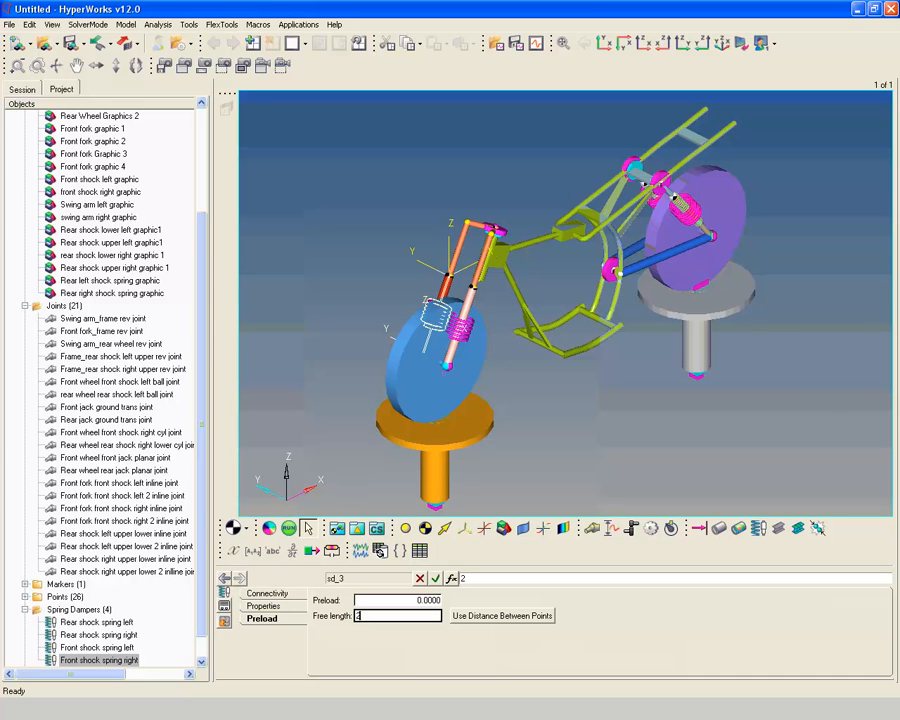
text(80)
key(Return)
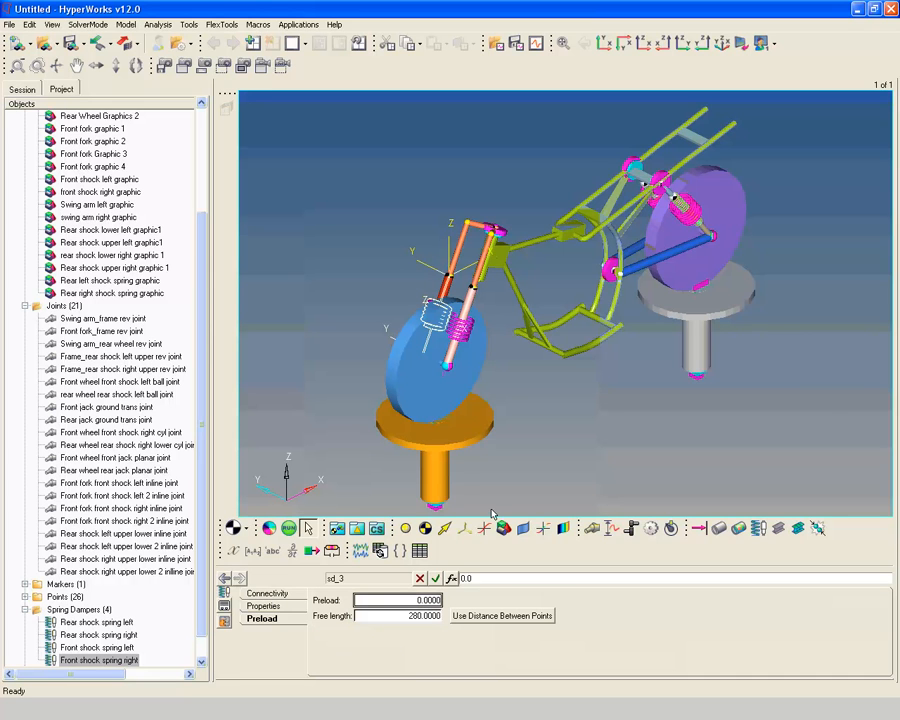